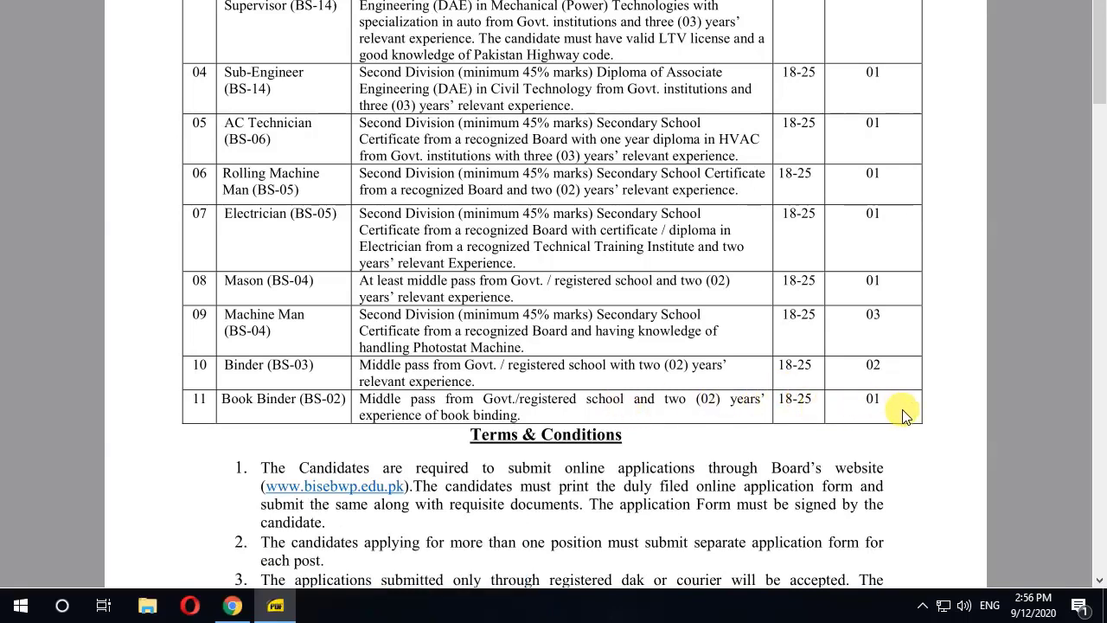
Read through the Terms & Conditions of the job advertisement, from the application rules to the submission deadline.
scroll(902, 414, "down", 3)
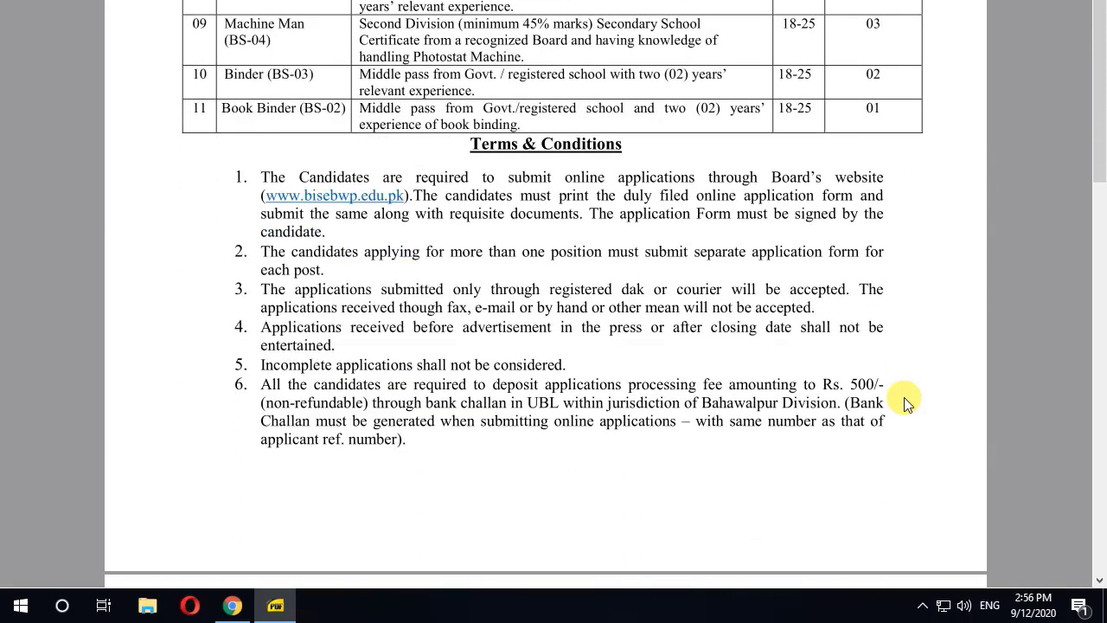
scroll(904, 397, "down", 1)
scroll(730, 250, "up", 1)
scroll(478, 310, "down", 2)
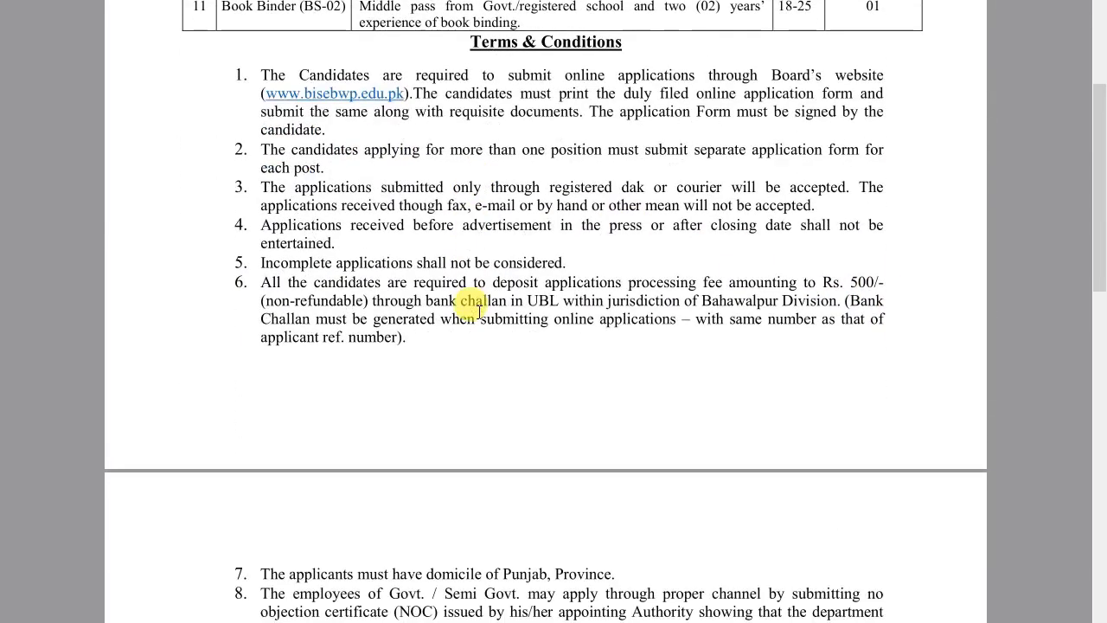
scroll(276, 435, "up", 2)
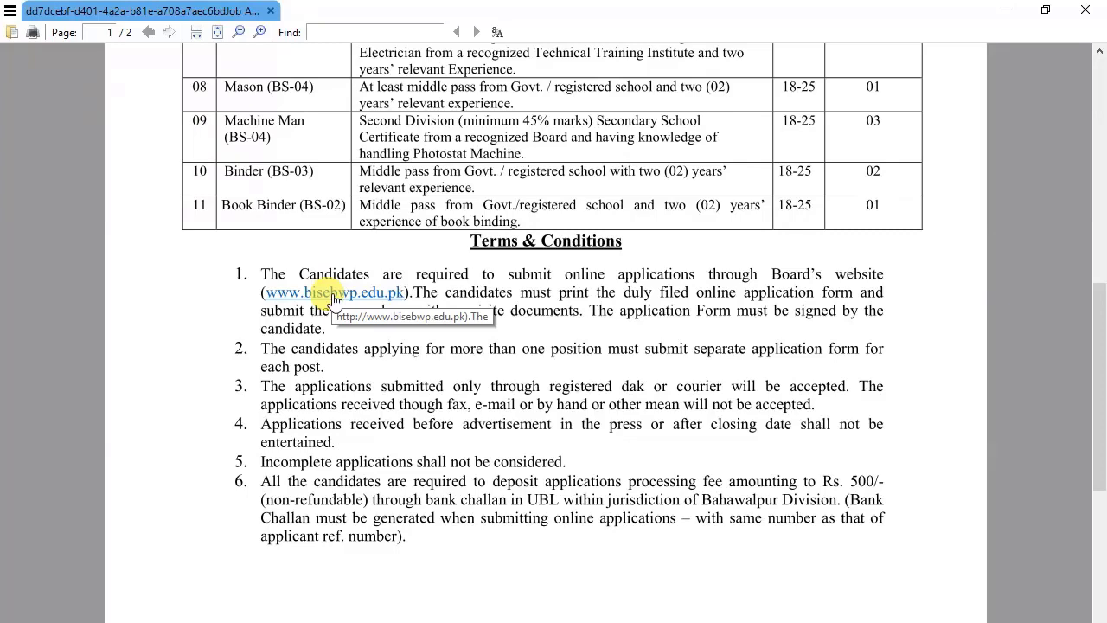
scroll(458, 260, "down", 3)
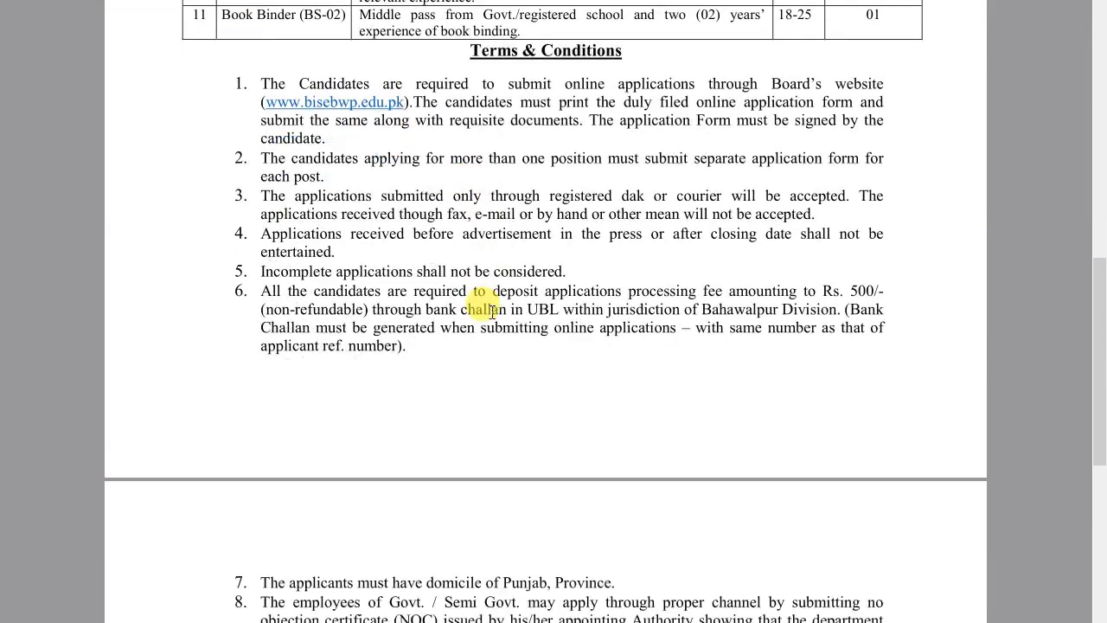
scroll(492, 312, "down", 3)
scroll(491, 310, "down", 2)
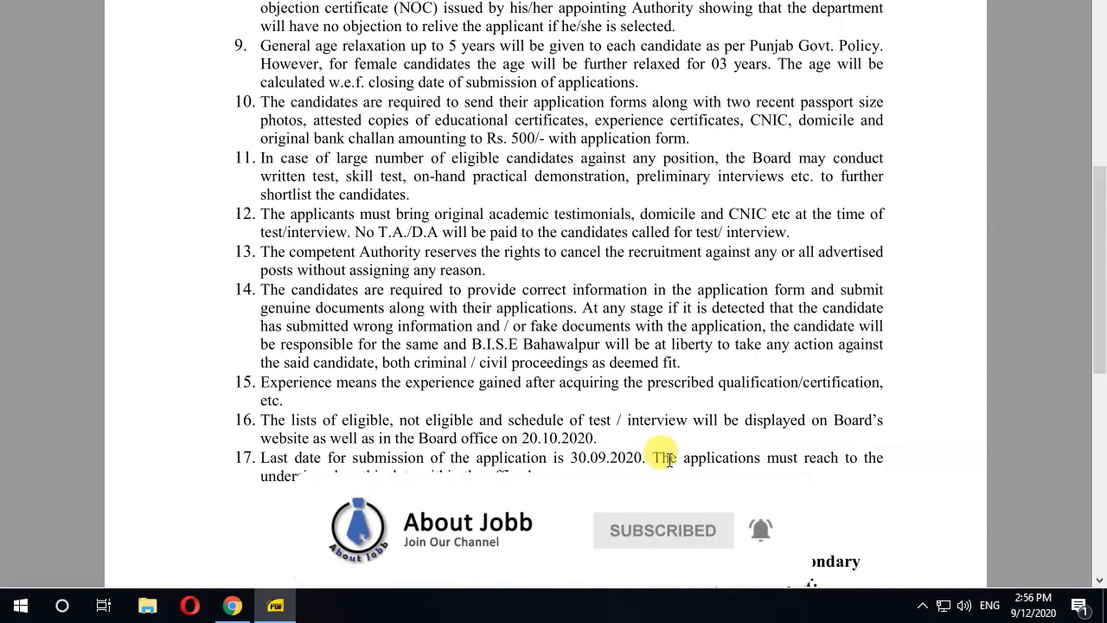
scroll(671, 437, "down", 2)
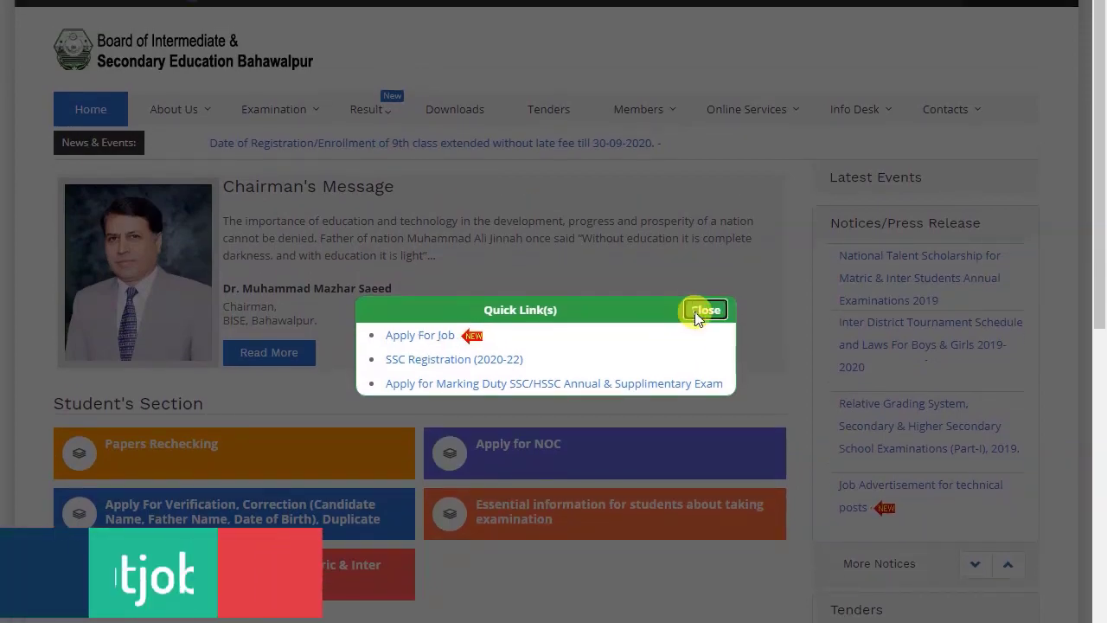
Dismiss the Quick Link(s) pop-up on the Bahawalpur board website and open the Apply For Job page.
left_click(699, 316)
scroll(781, 315, "down", 5)
scroll(830, 298, "up", 3)
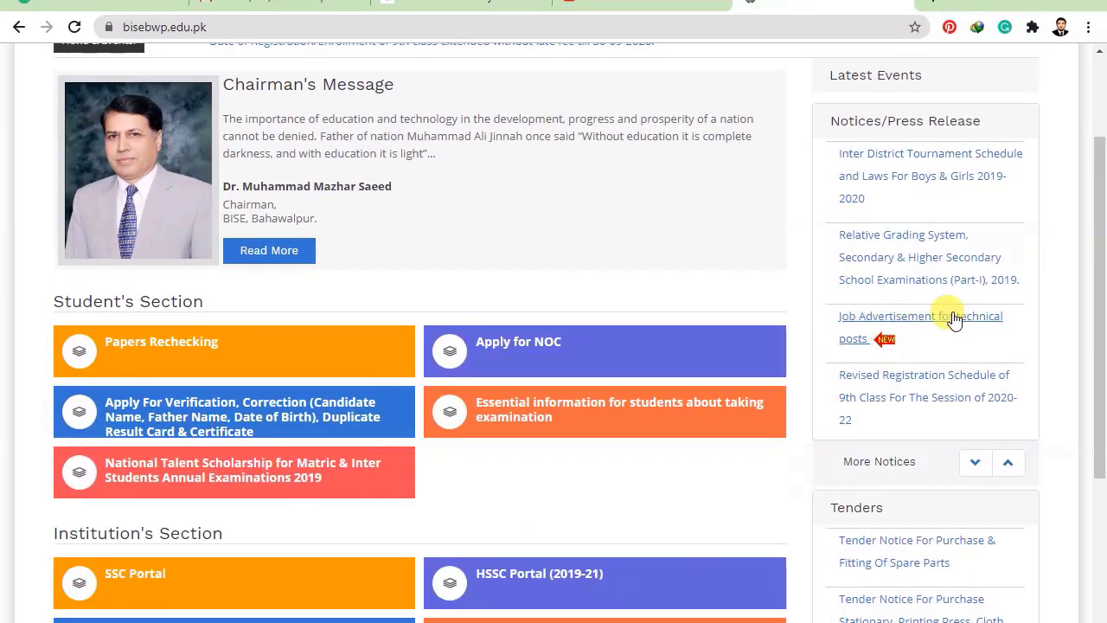
scroll(922, 316, "down", 5)
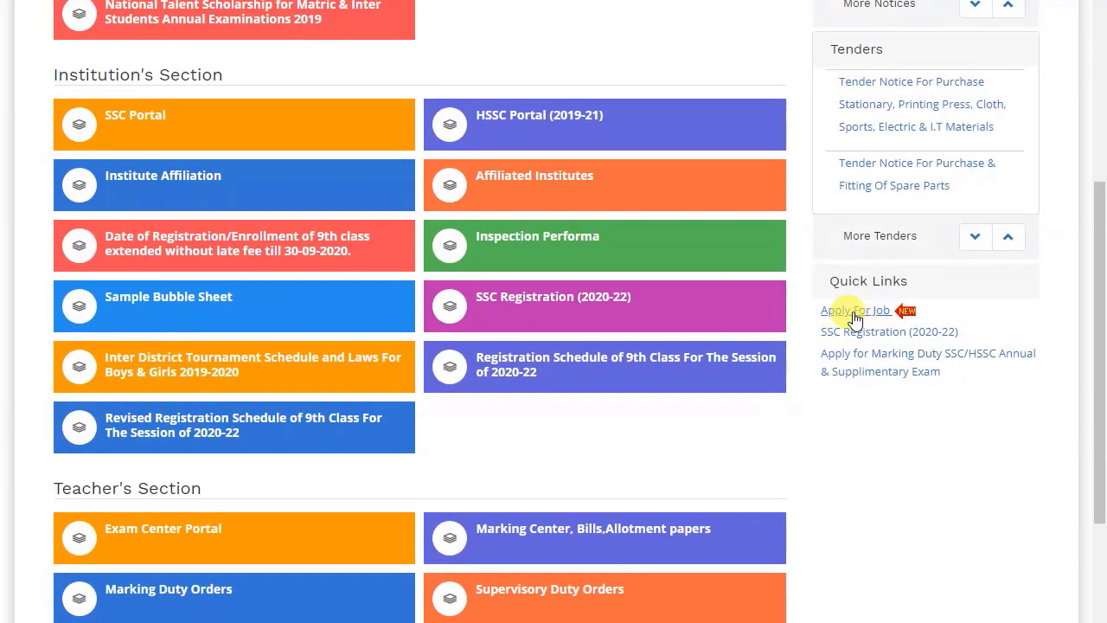
left_click(853, 313)
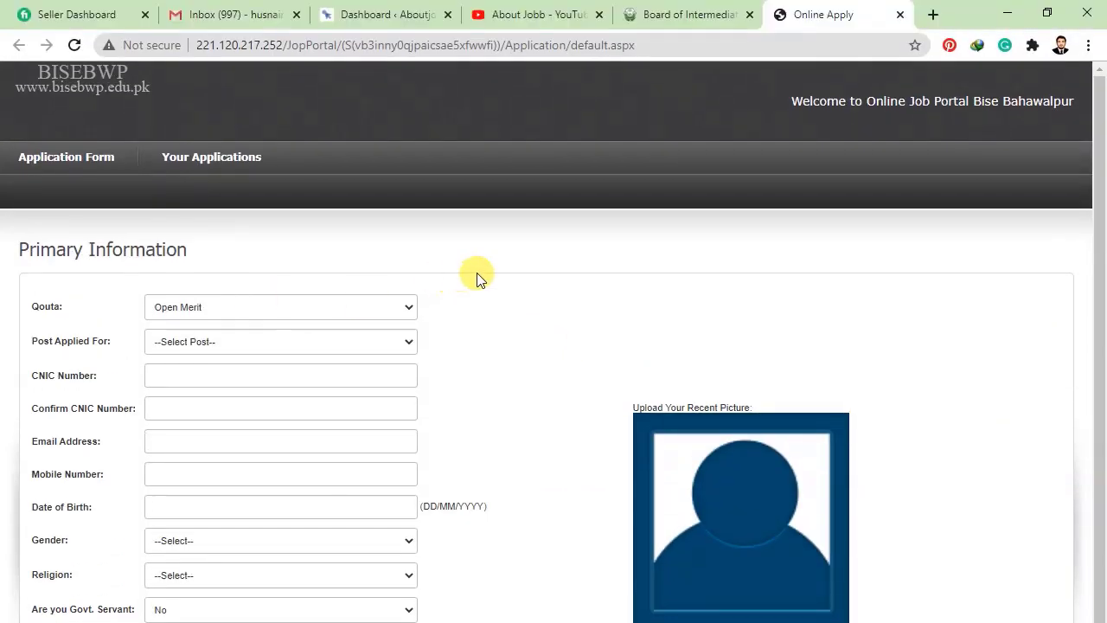
Keep the quota at Open Merit and choose Estate Officer (BS-16) as the post applied for.
left_click(273, 311)
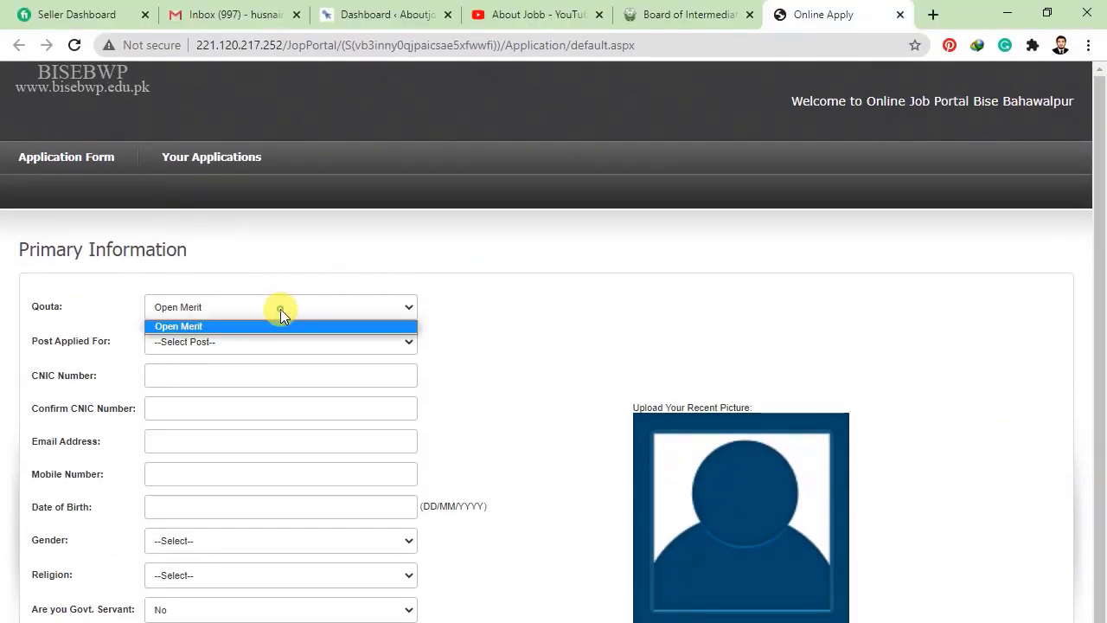
left_click(281, 311)
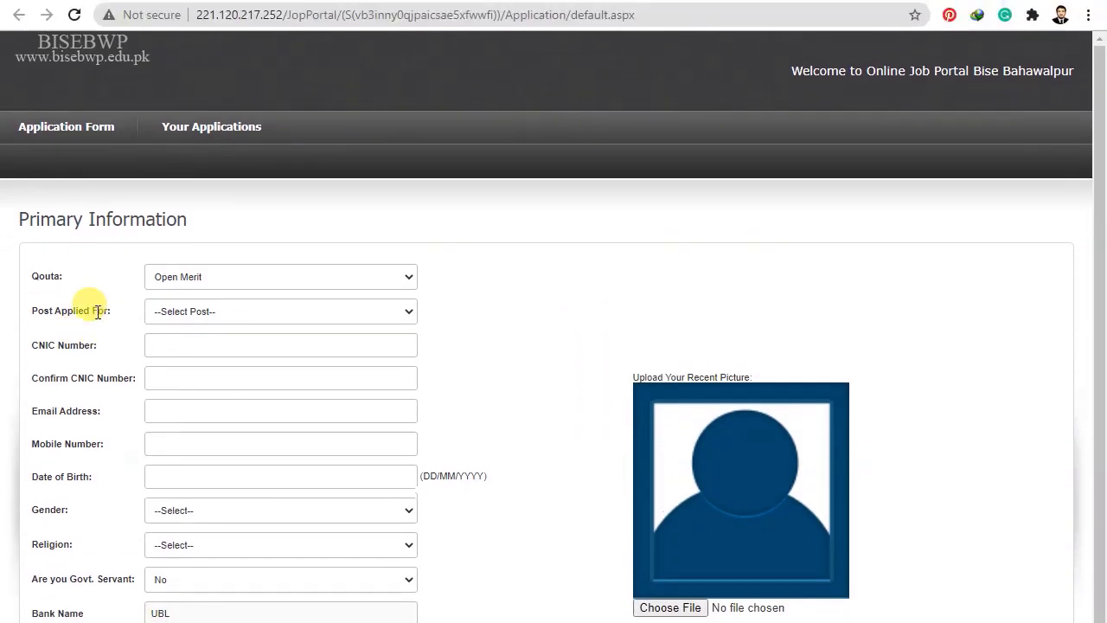
left_click(209, 313)
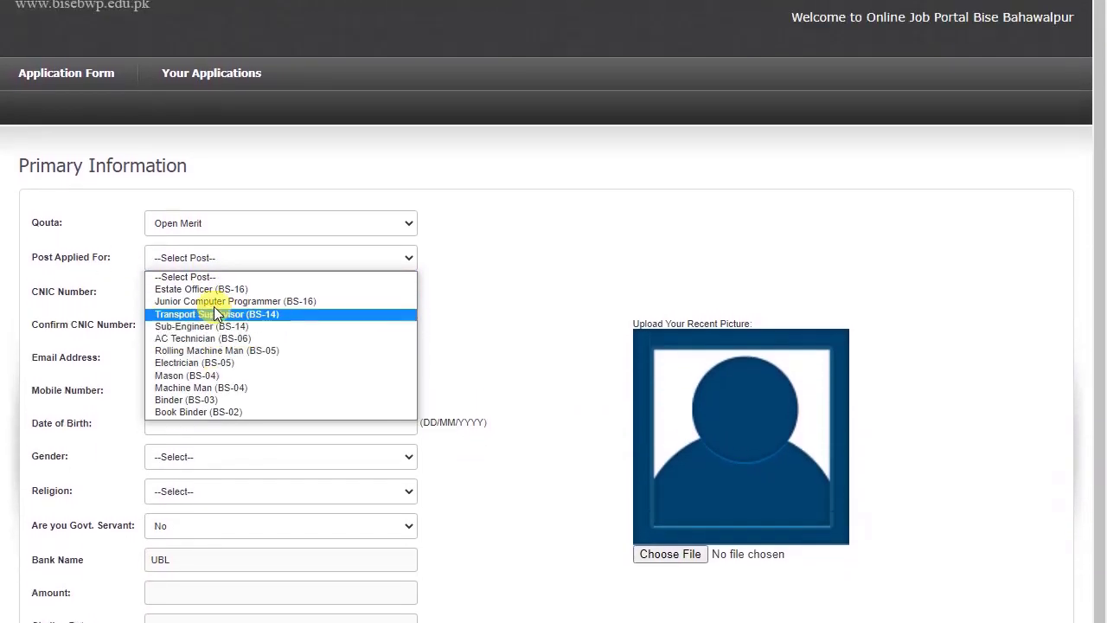
left_click(212, 339)
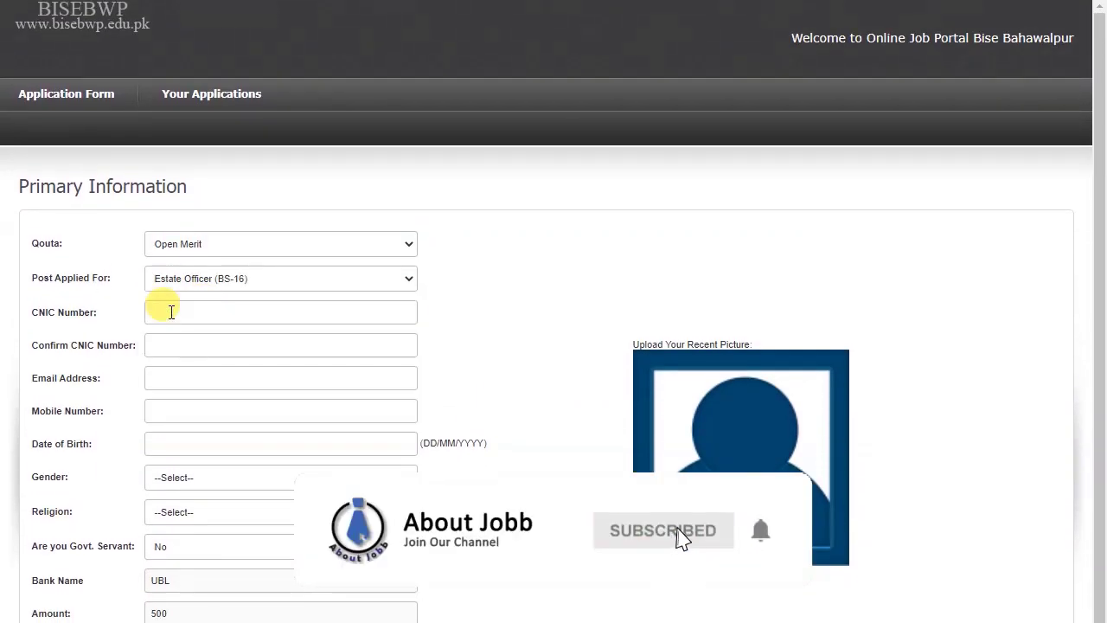
Examine the remaining Primary Information fields, including the available choices for gender, religion and government servant status.
scroll(171, 312, "down", 1)
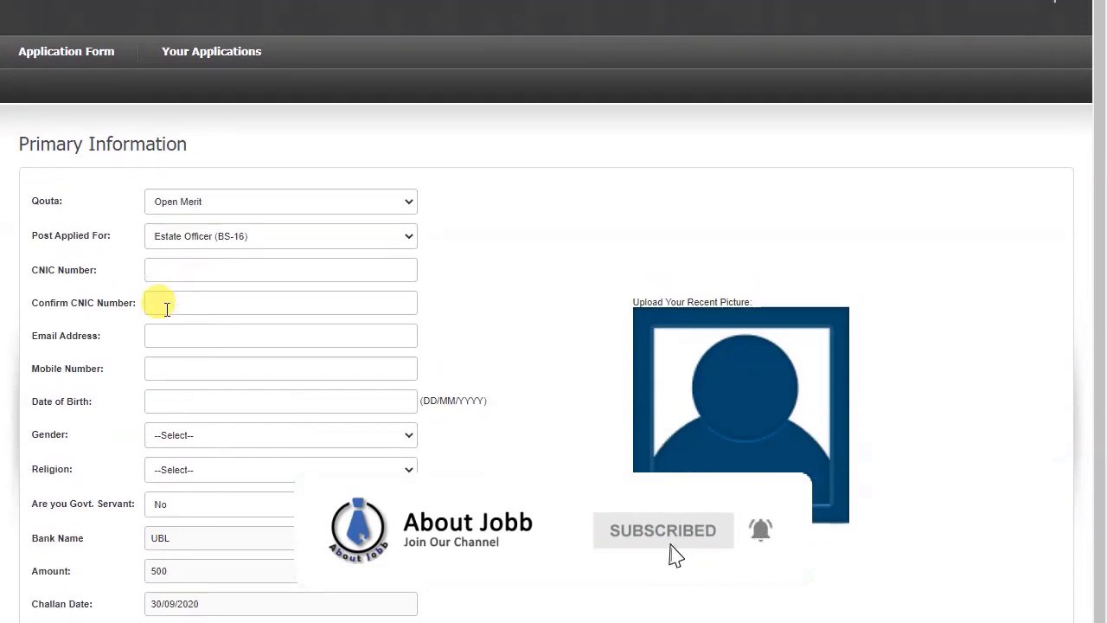
scroll(169, 311, "down", 1)
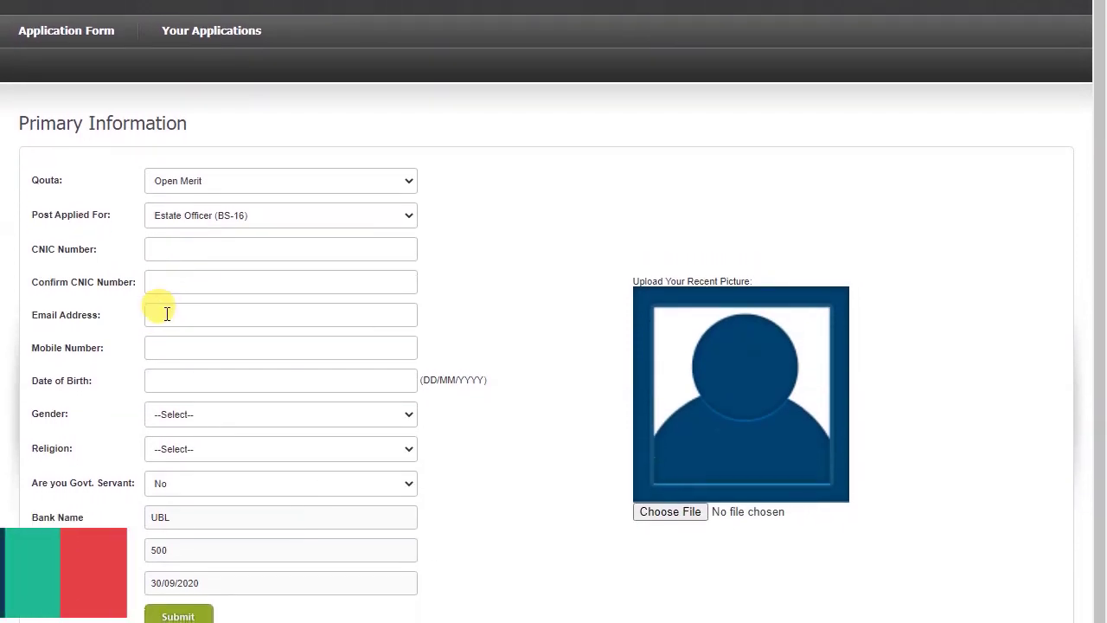
scroll(165, 312, "down", 1)
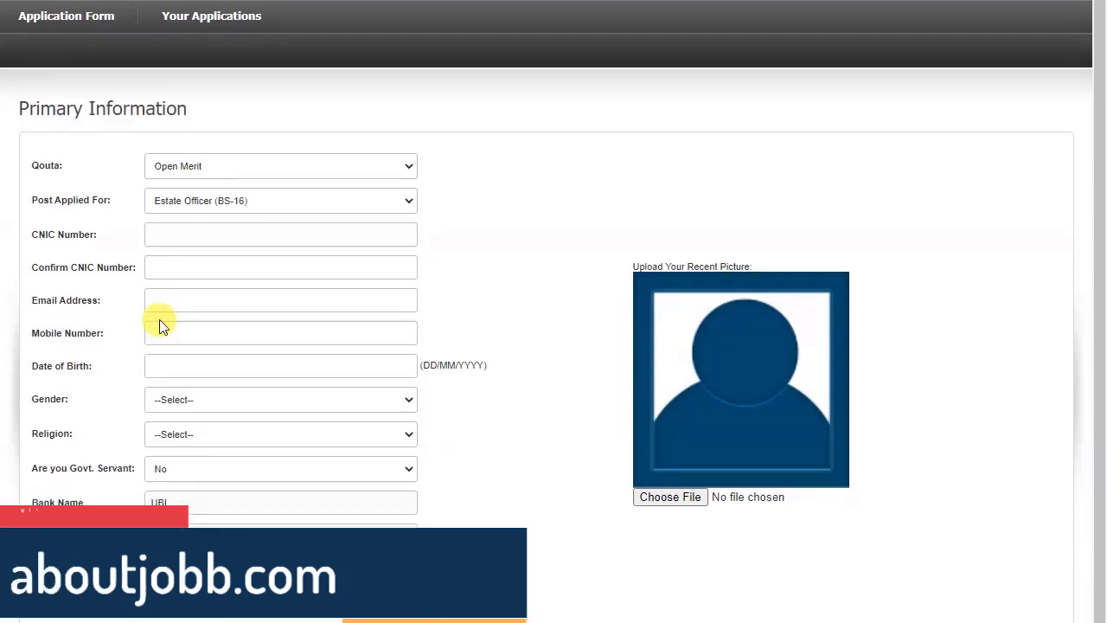
scroll(169, 313, "down", 1)
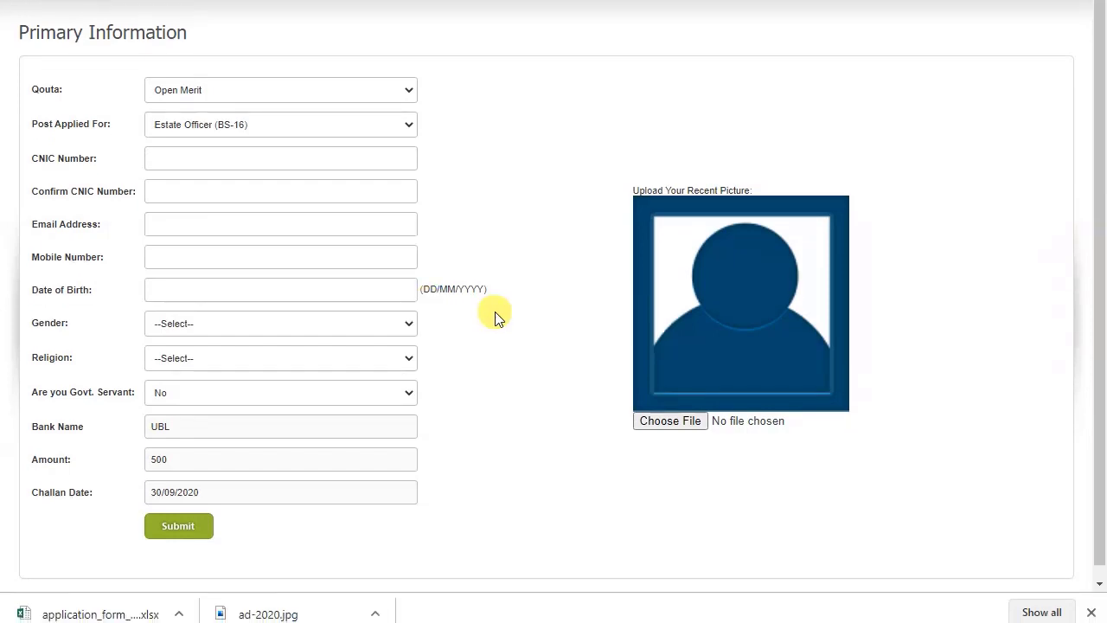
left_click(279, 317)
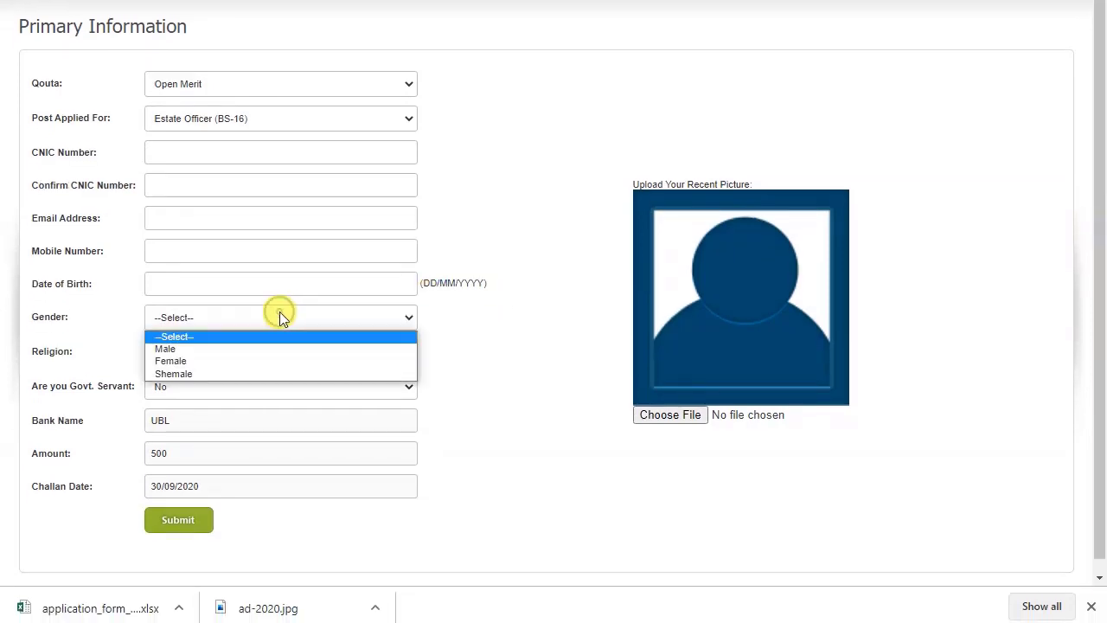
left_click(280, 318)
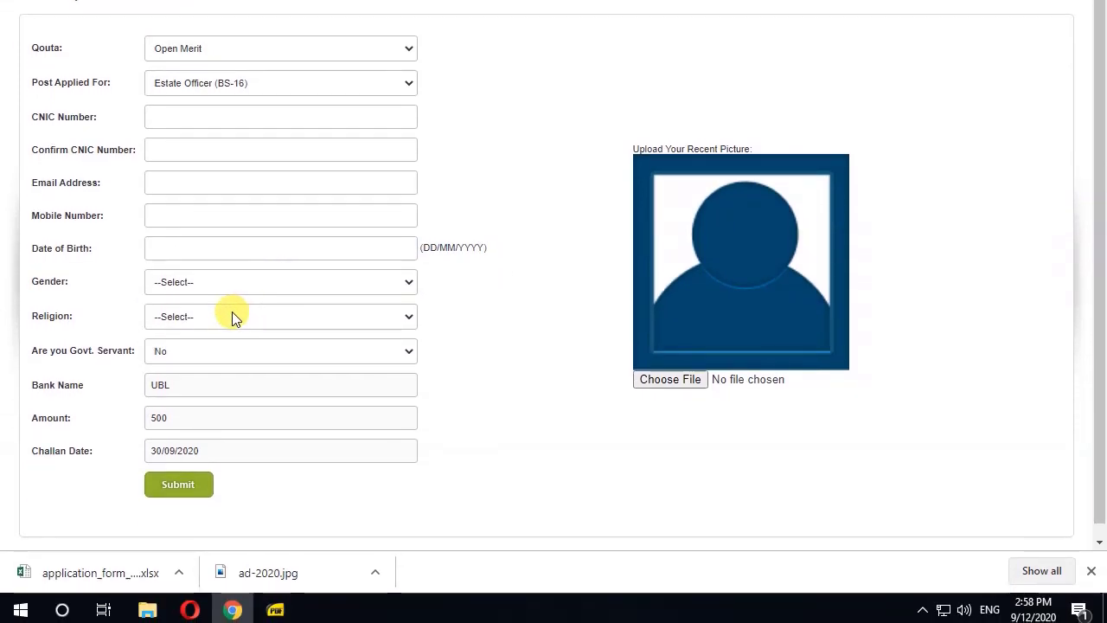
left_click(234, 317)
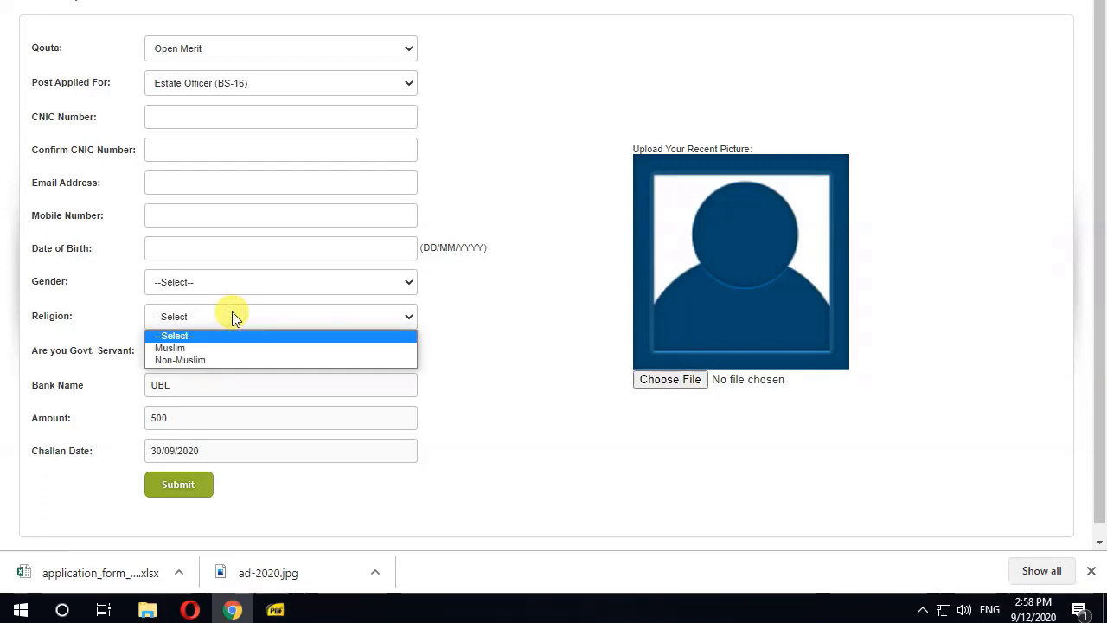
left_click(231, 317)
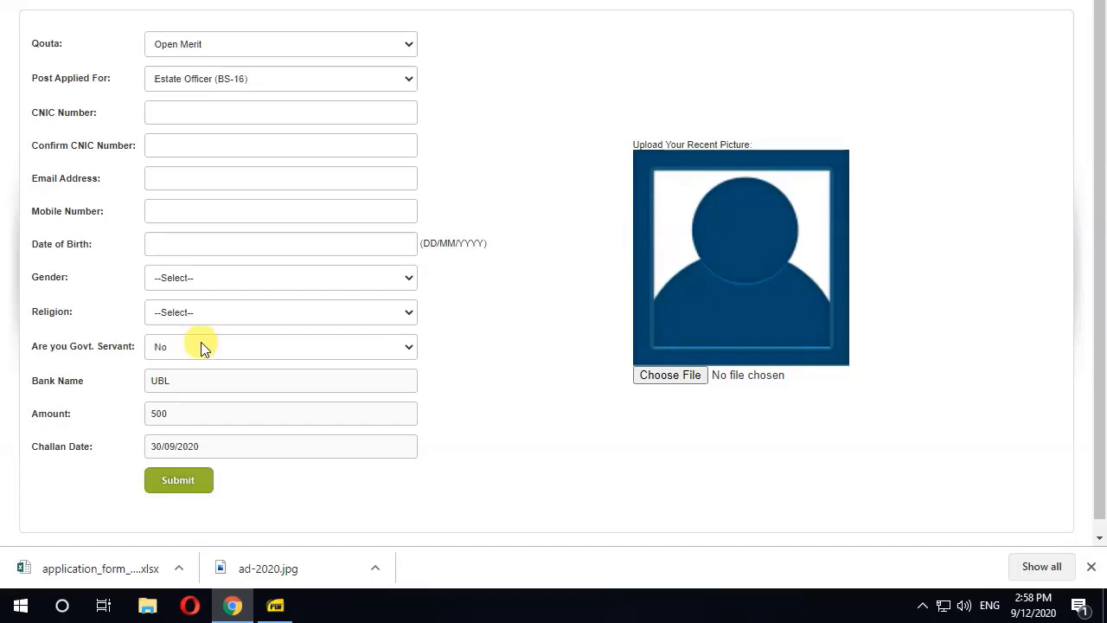
left_click(201, 342)
left_click(200, 342)
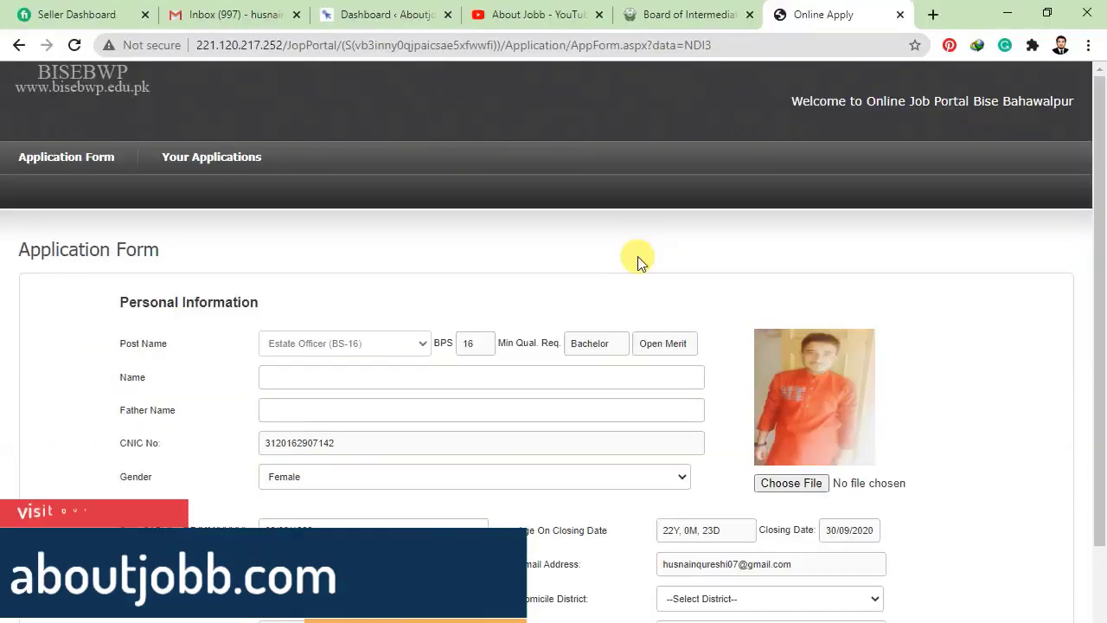
Look over the application form's sections and set the gender to Male in Personal Information.
scroll(637, 256, "down", 6)
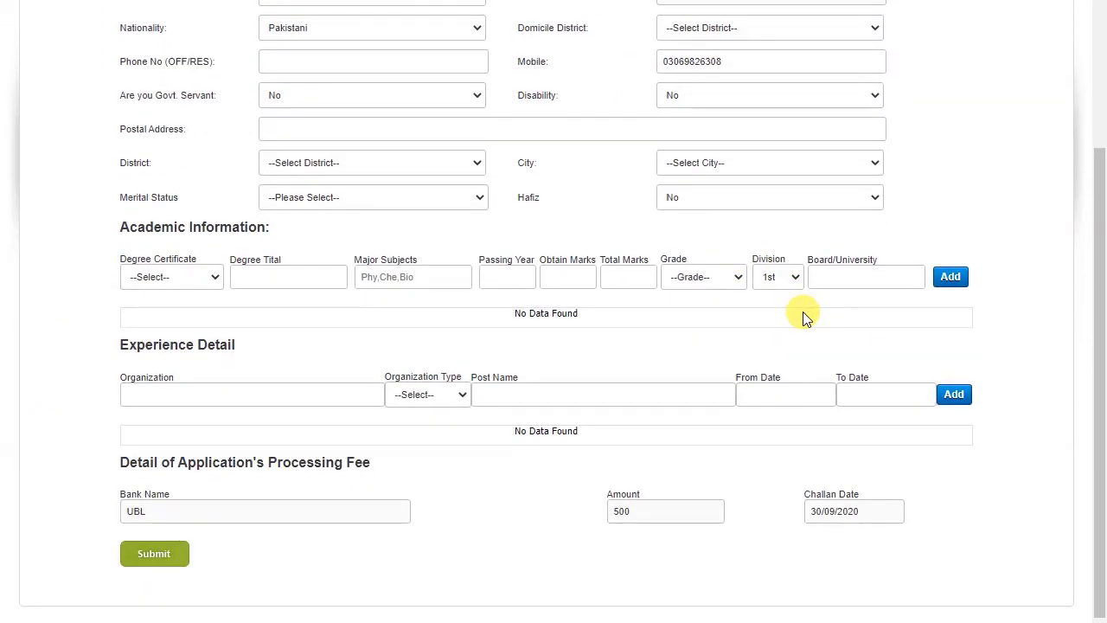
scroll(802, 312, "up", 5)
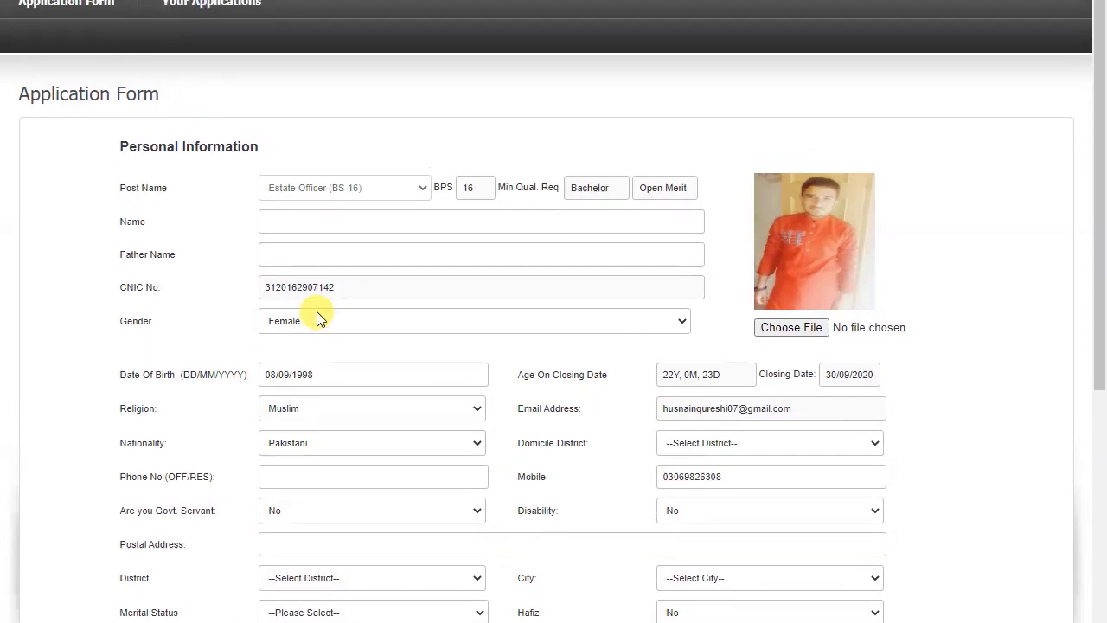
scroll(314, 314, "down", 5)
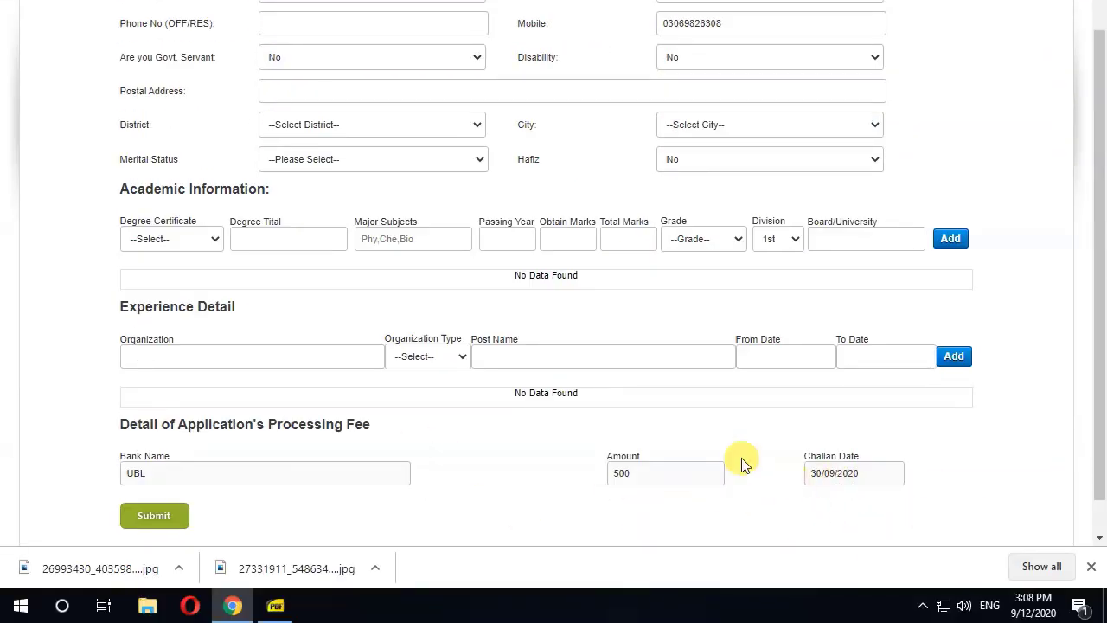
scroll(513, 435, "up", 10)
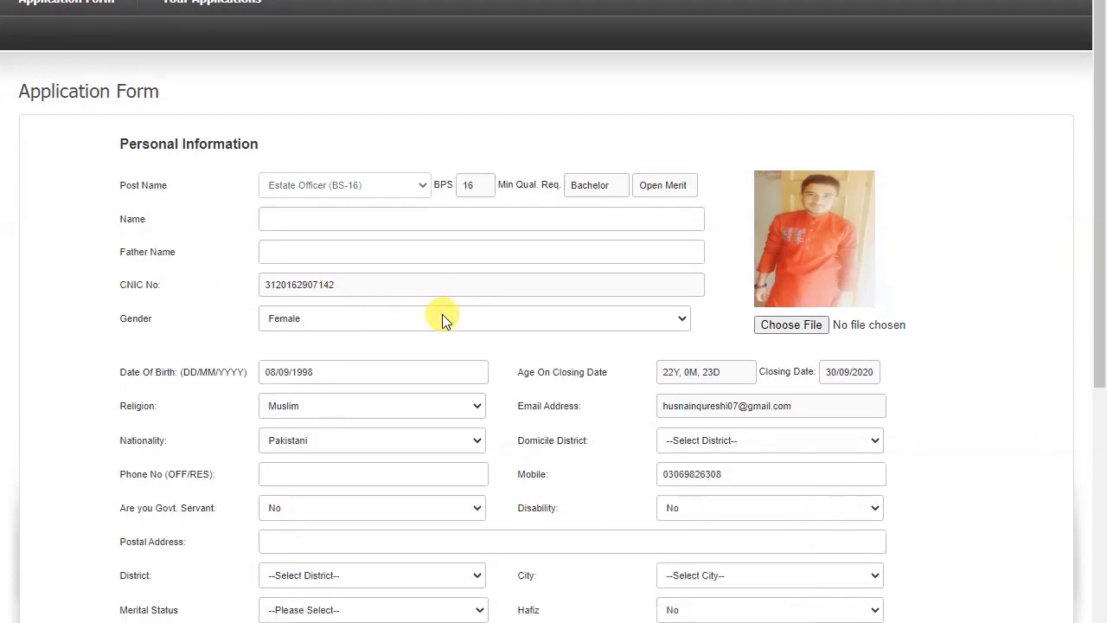
left_click(400, 277)
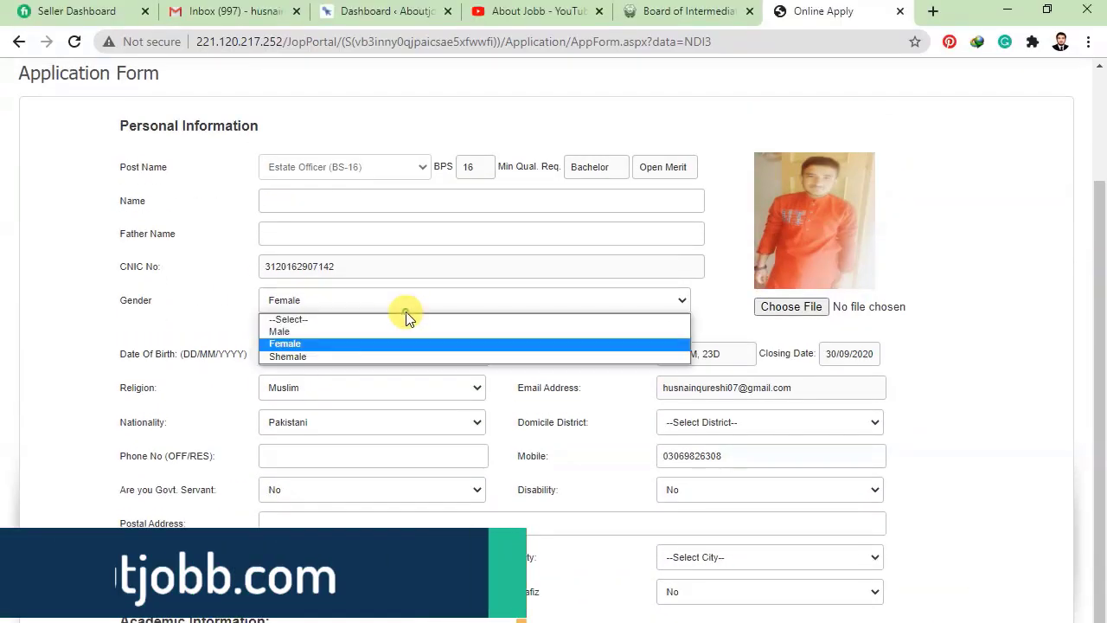
left_click(352, 313)
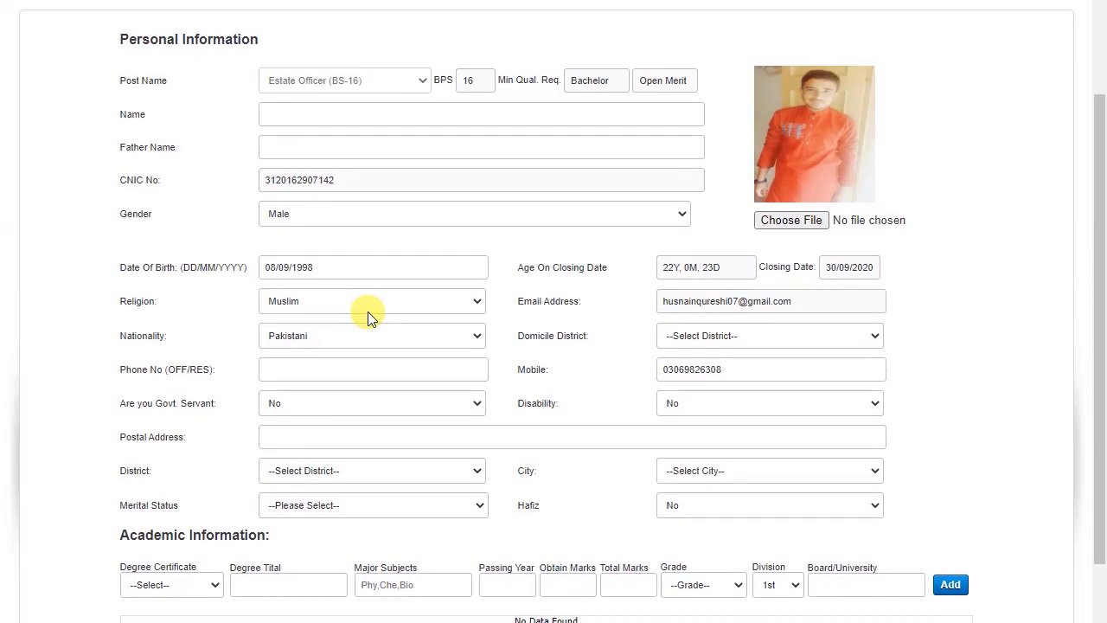
Keep the religion as Muslim and nationality as Pakistani, and set the domicile district to Bahawalpur.
left_click(367, 311)
left_click(367, 311)
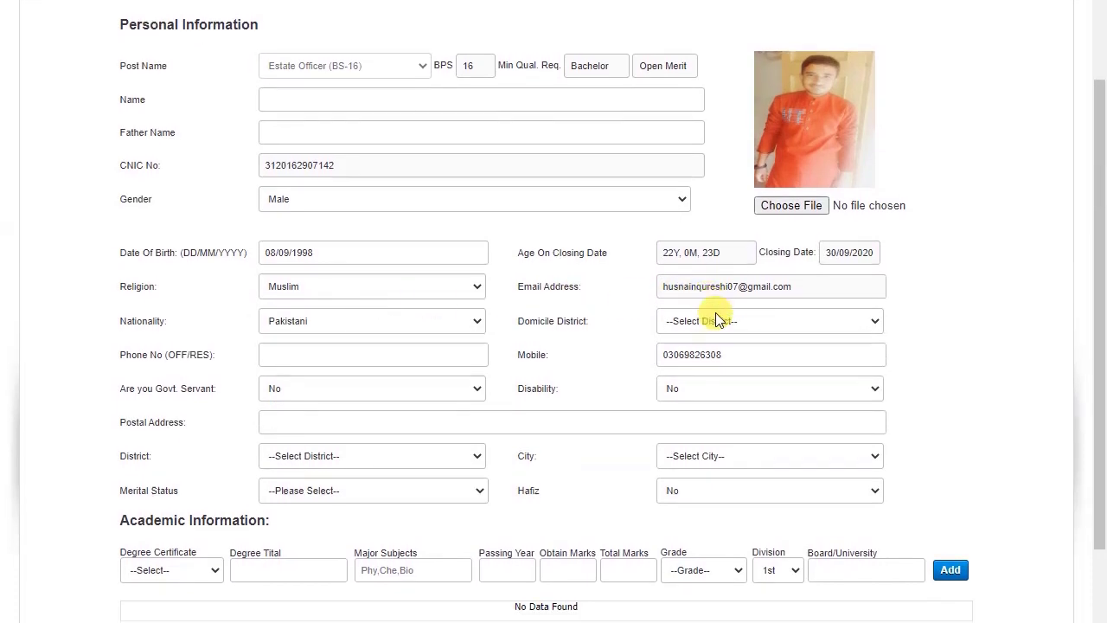
left_click(297, 312)
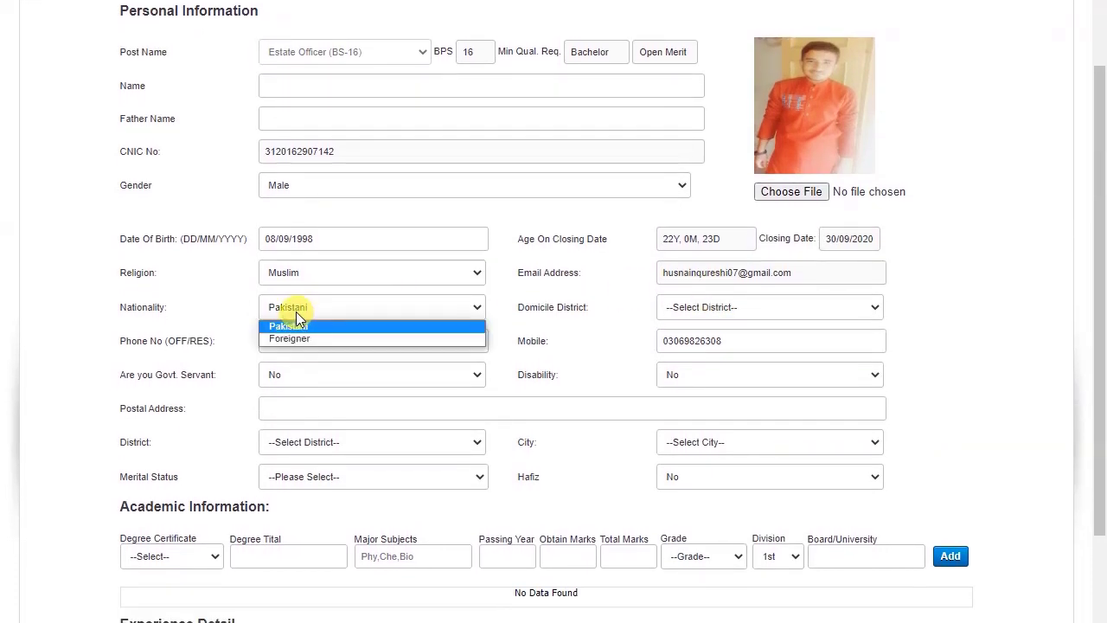
left_click(294, 326)
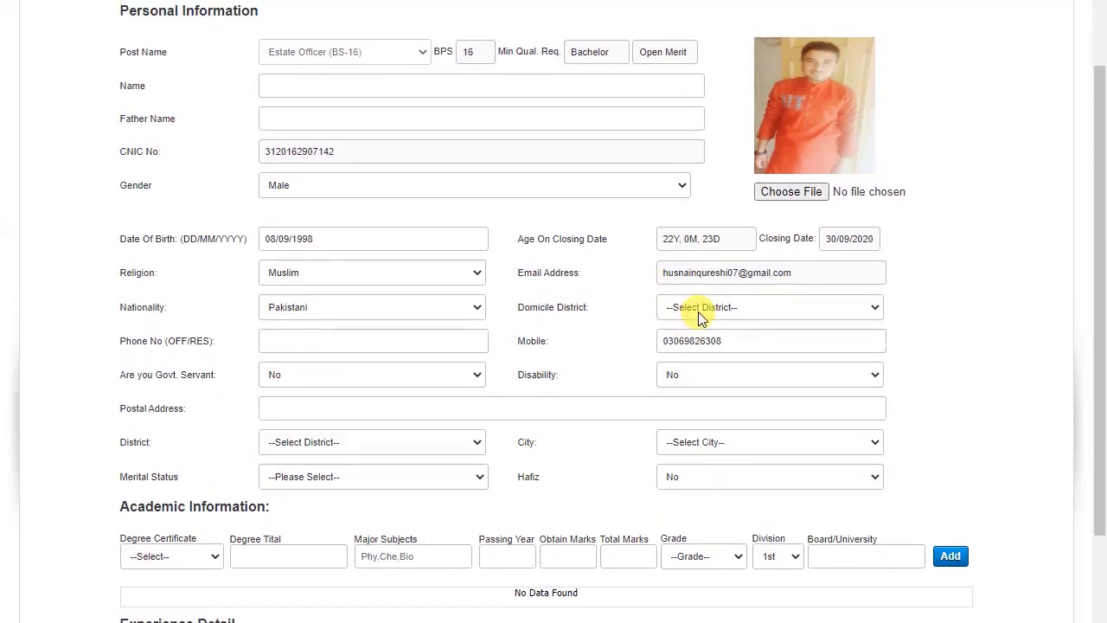
left_click(702, 312)
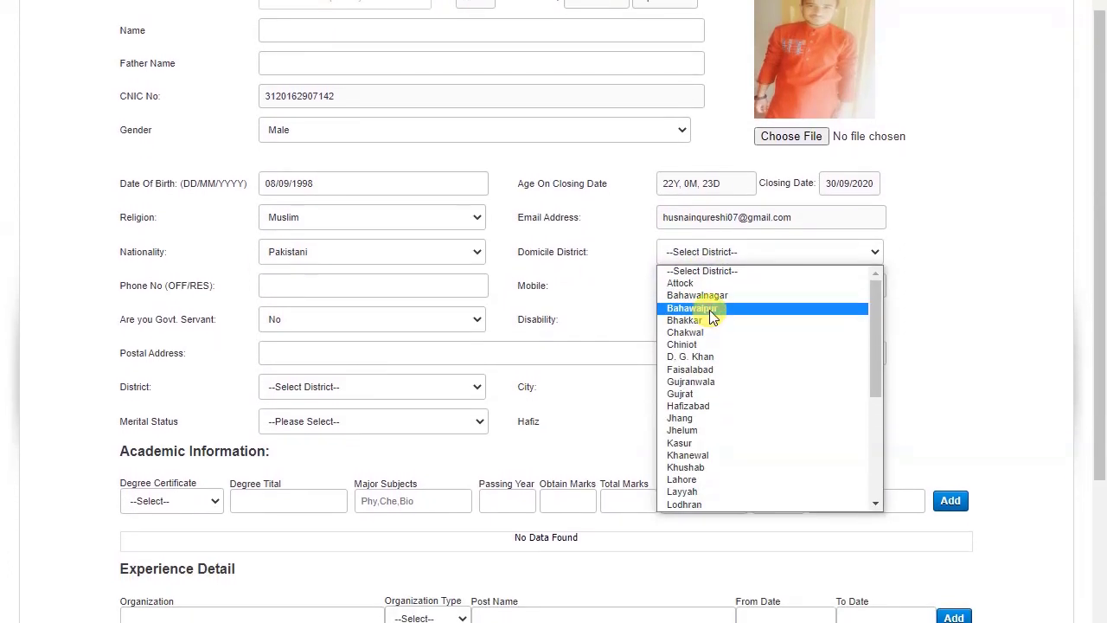
left_click(709, 316)
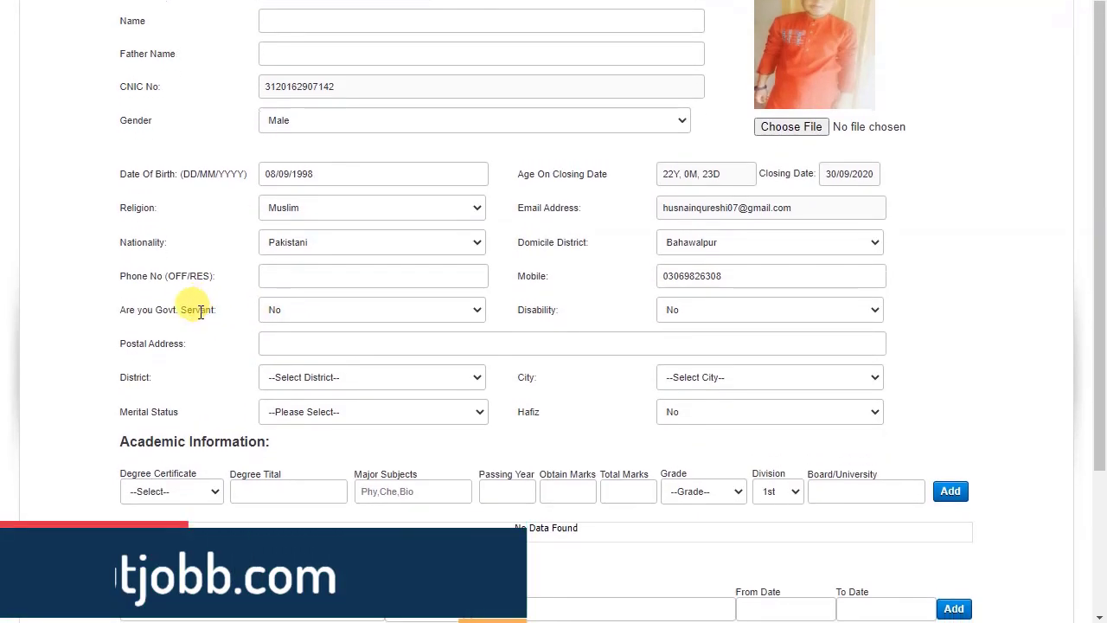
Keep both the government servant status and the disability status at No in Personal Information.
left_click(331, 313)
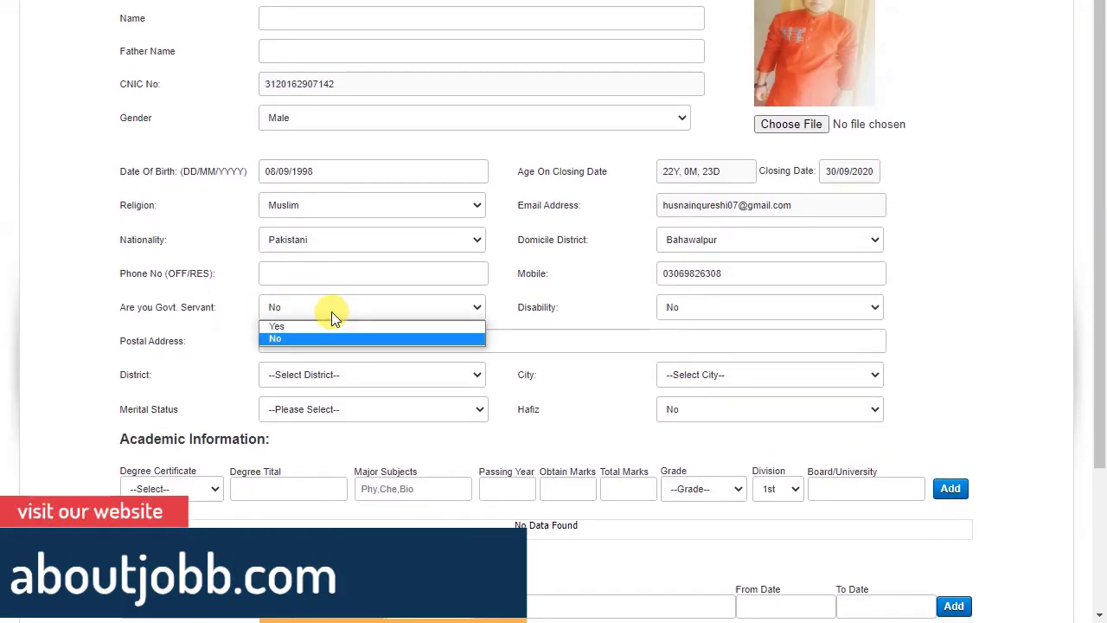
left_click(331, 311)
left_click(698, 309)
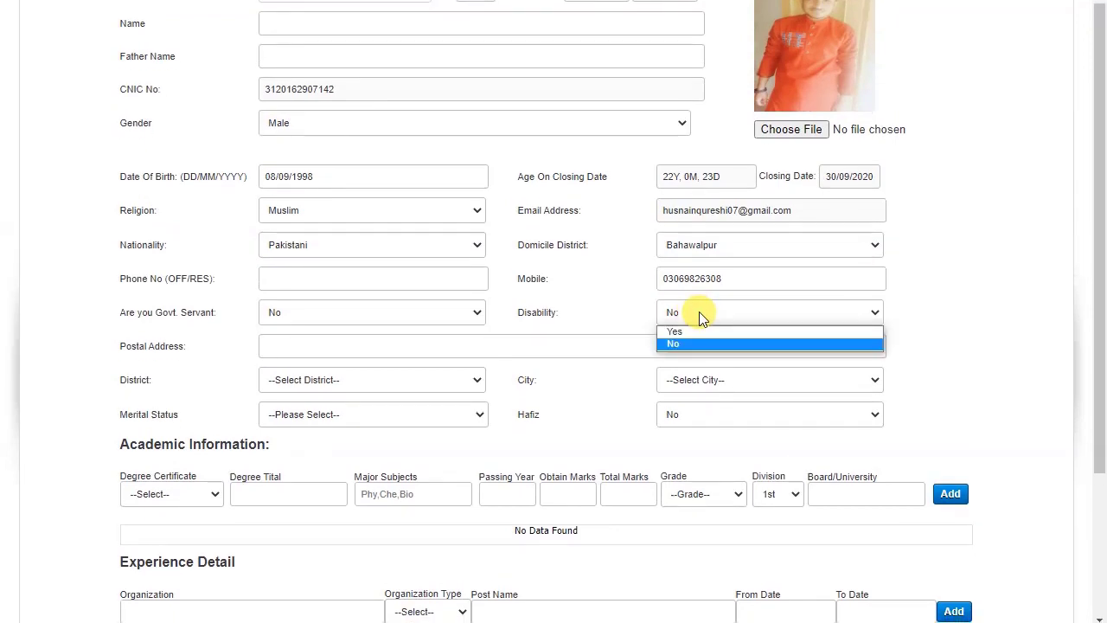
left_click(699, 313)
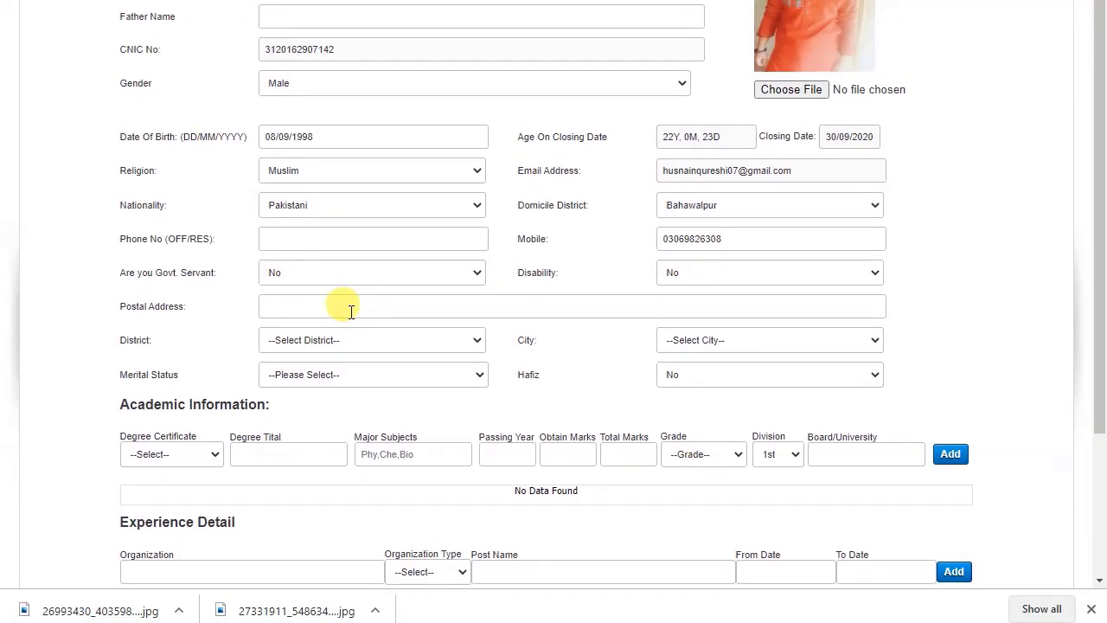
Check the available choices for district, city, marital status and Hafiz in Personal Information.
left_click(310, 340)
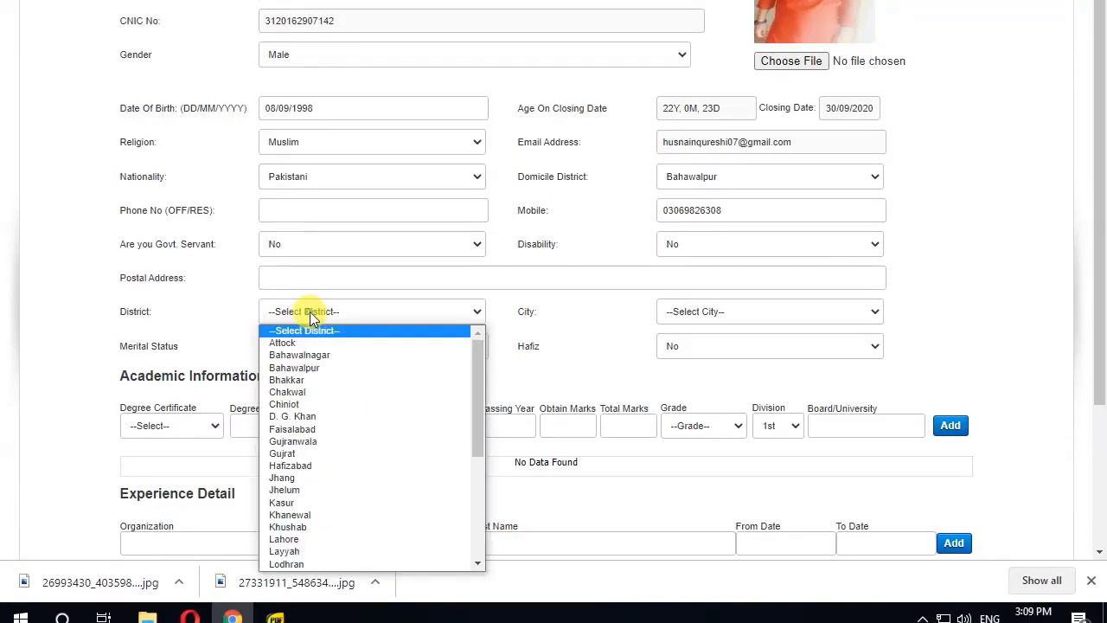
left_click(309, 311)
left_click(682, 311)
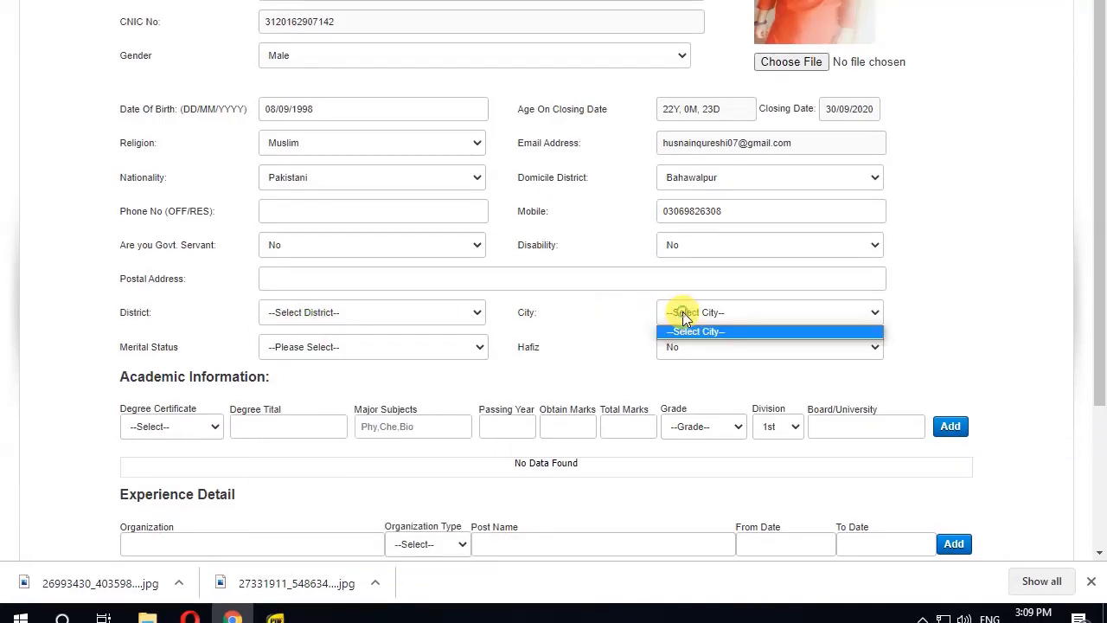
left_click(682, 311)
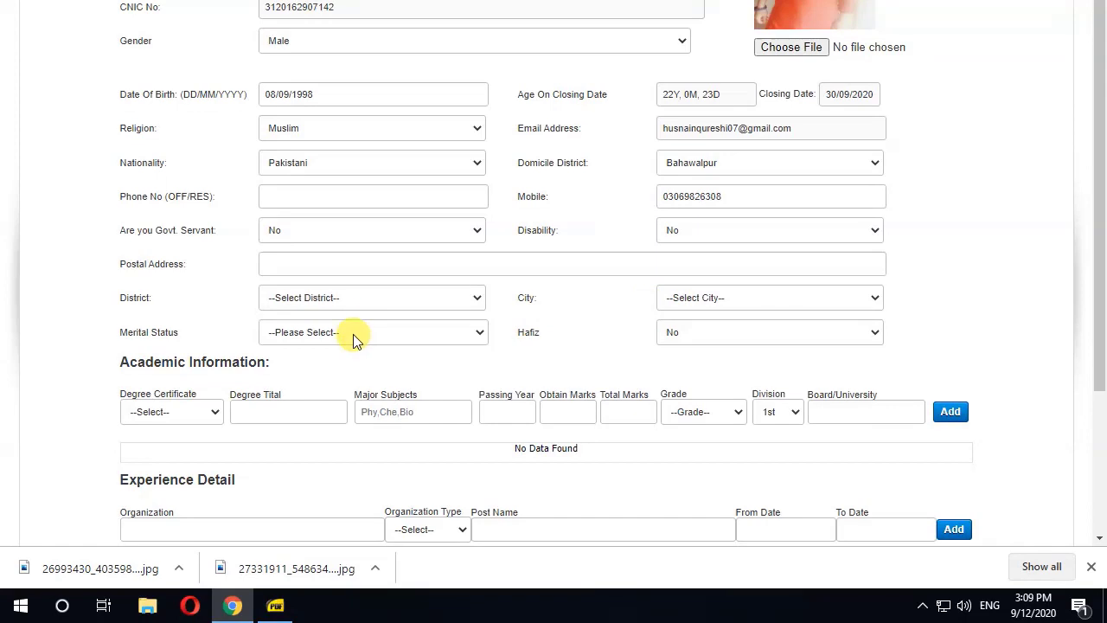
left_click(355, 340)
left_click(355, 339)
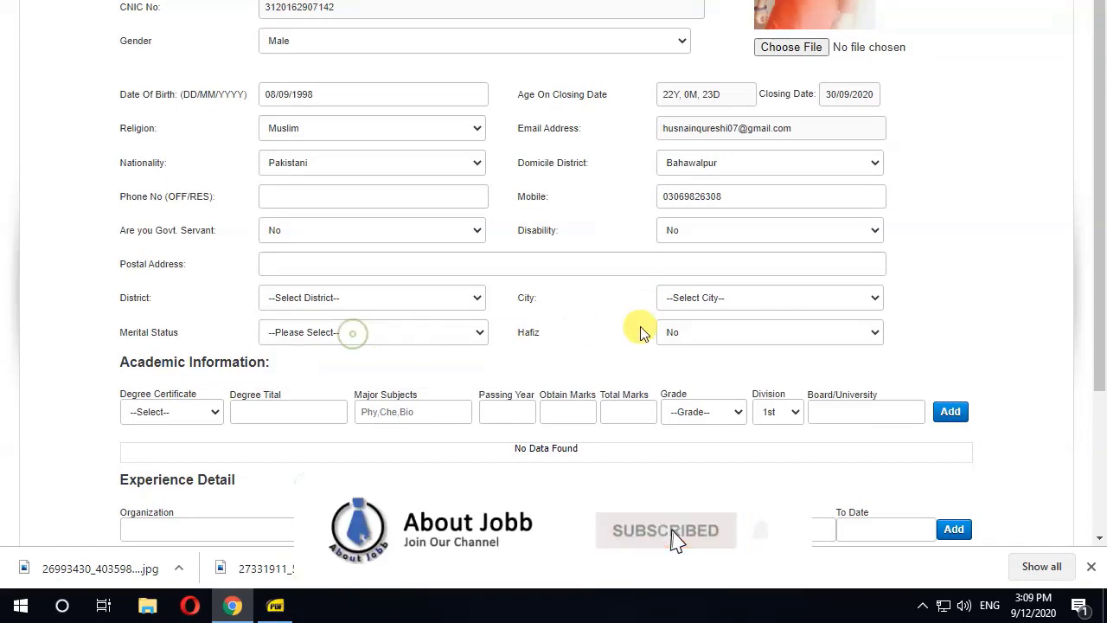
left_click(710, 338)
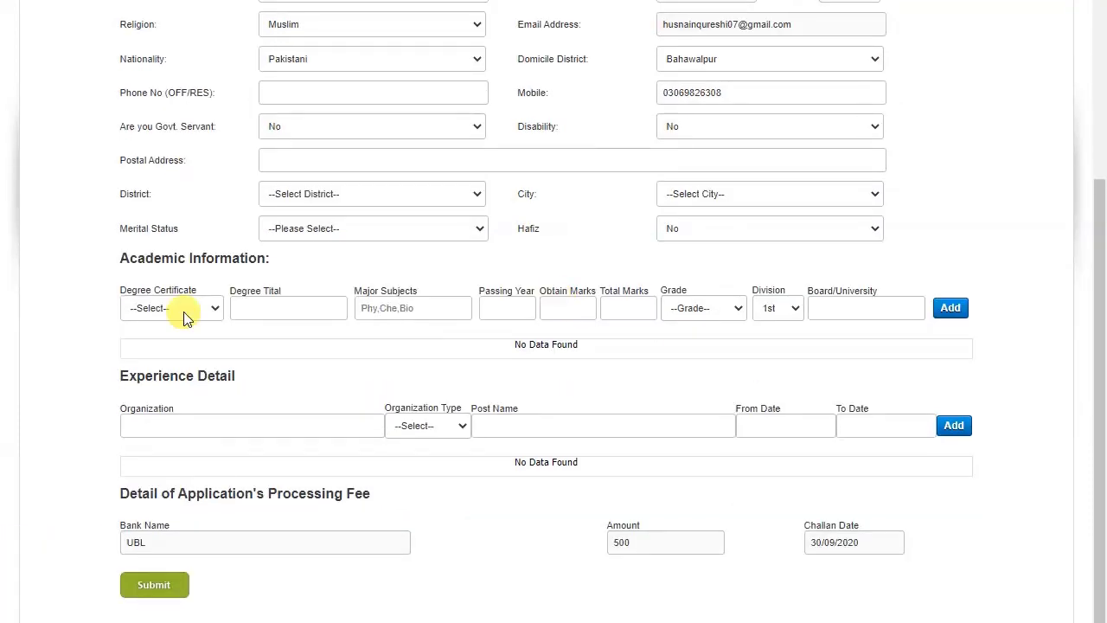
Set the degree certificate to Matric in Academic Information and go through the degree title, subjects, year and marks fields.
left_click(184, 318)
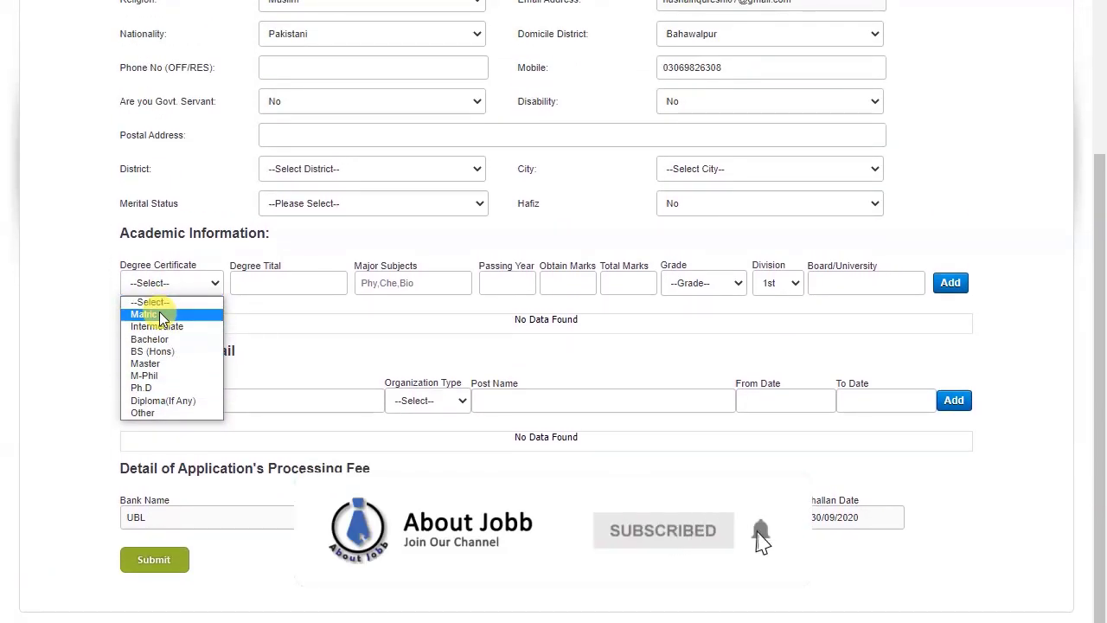
left_click(160, 315)
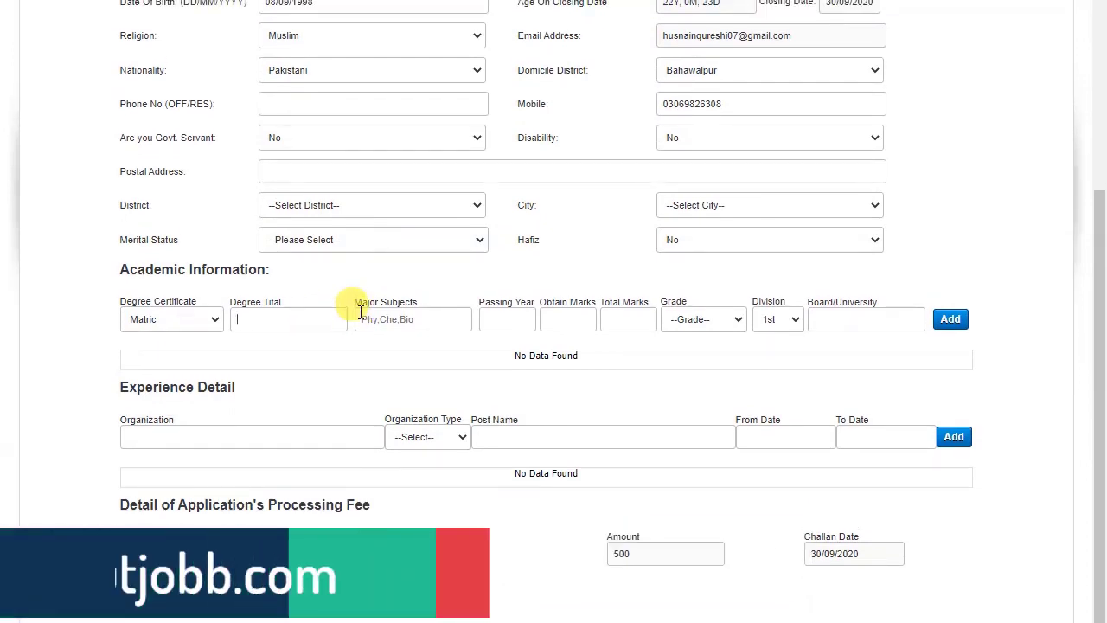
key("Tab")
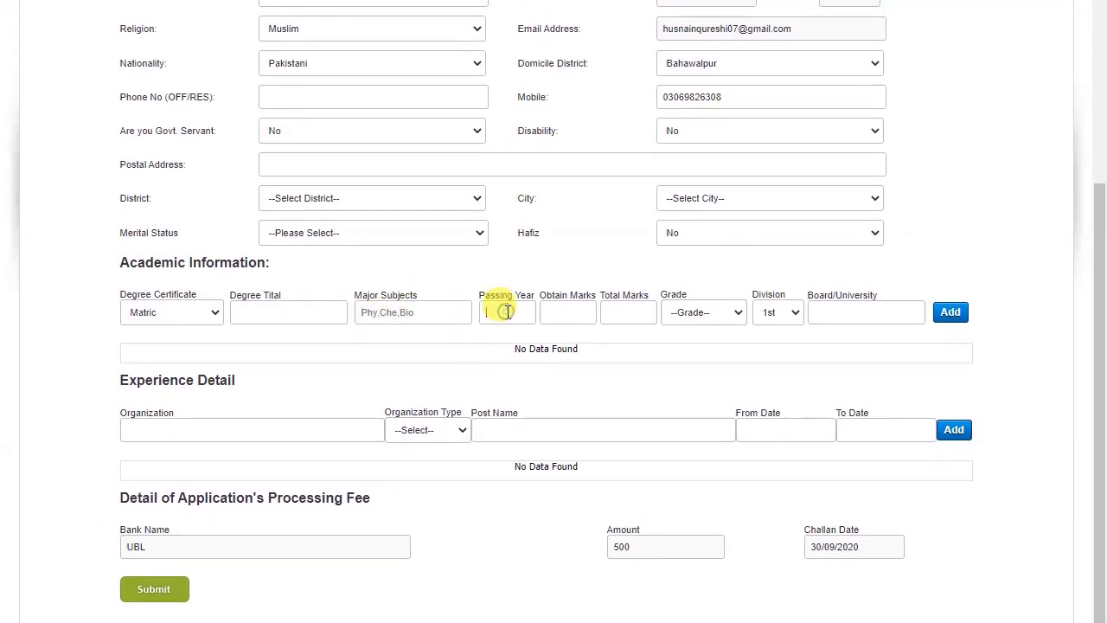
scroll(554, 309, "down", 1)
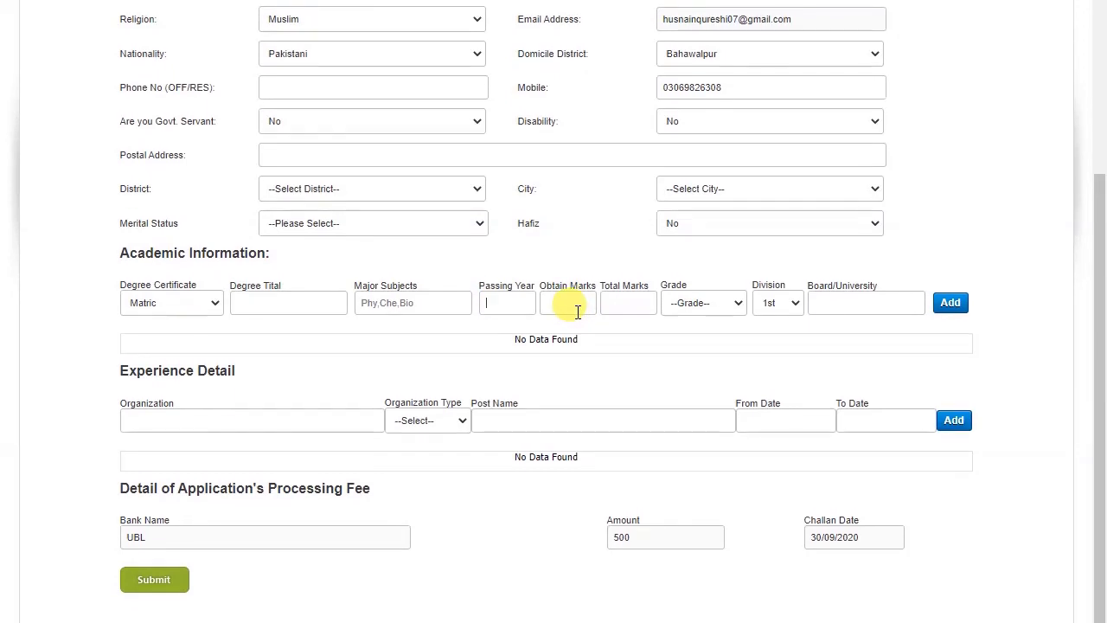
scroll(577, 312, "up", 1)
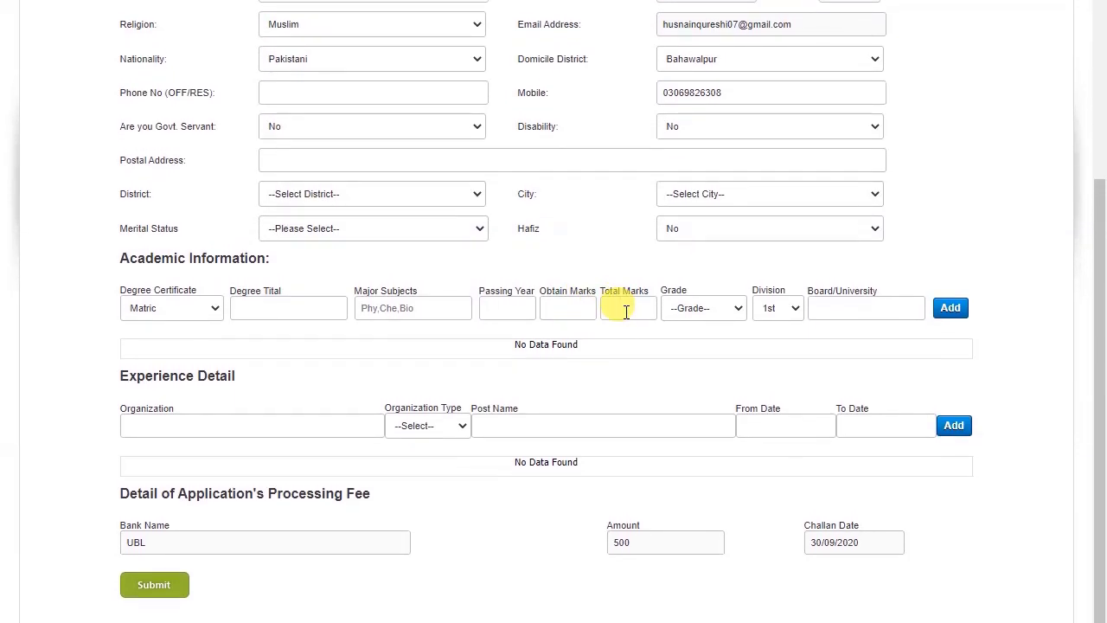
Examine the grade and division choices and the Board/University field of the academic entry.
left_click(716, 315)
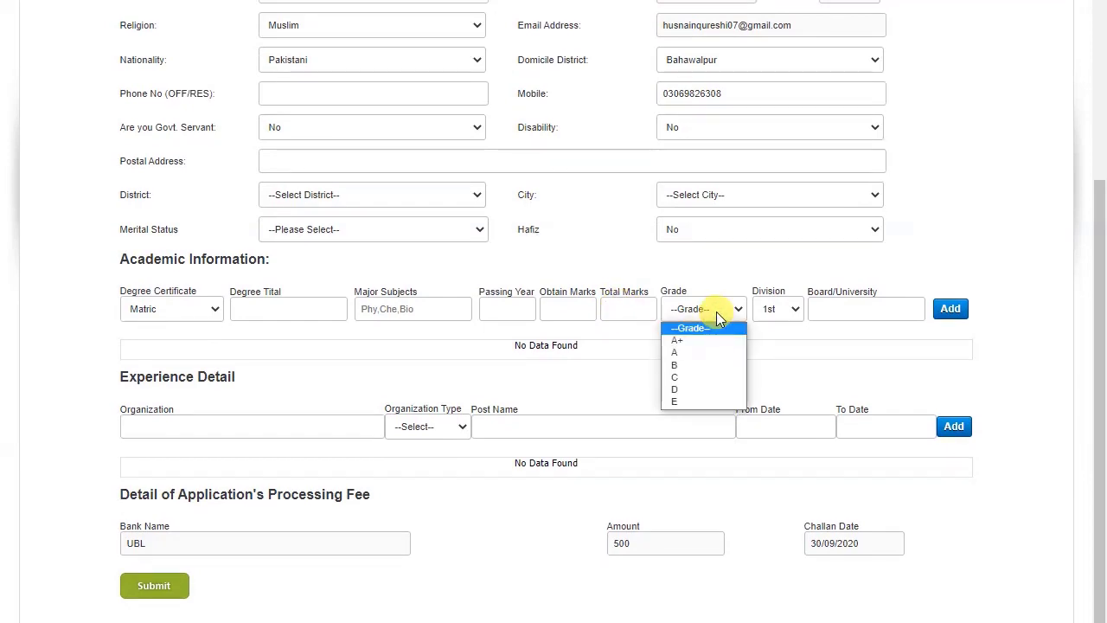
left_click(716, 316)
scroll(775, 315, "up", 1)
left_click(775, 317)
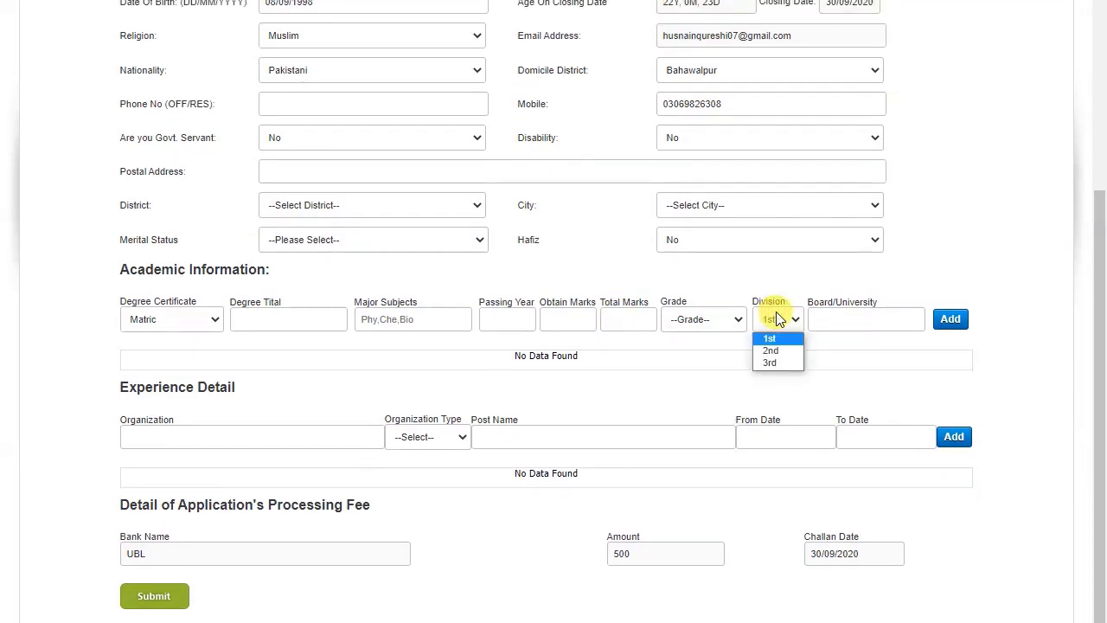
left_click(779, 319)
scroll(830, 316, "down", 1)
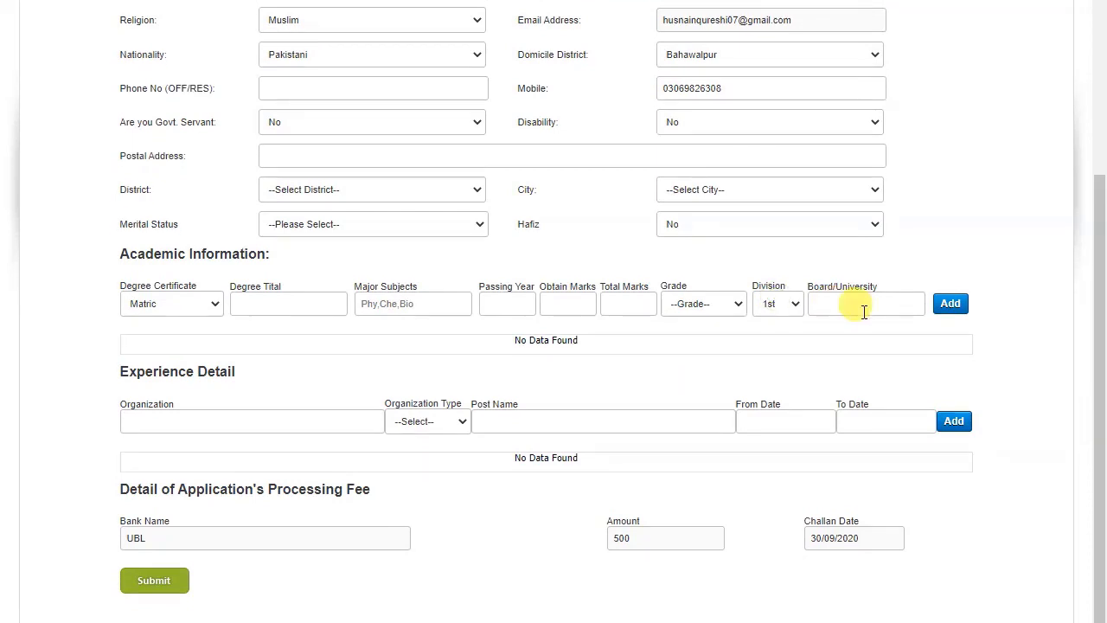
scroll(563, 296, "up", 1)
scroll(353, 316, "down", 1)
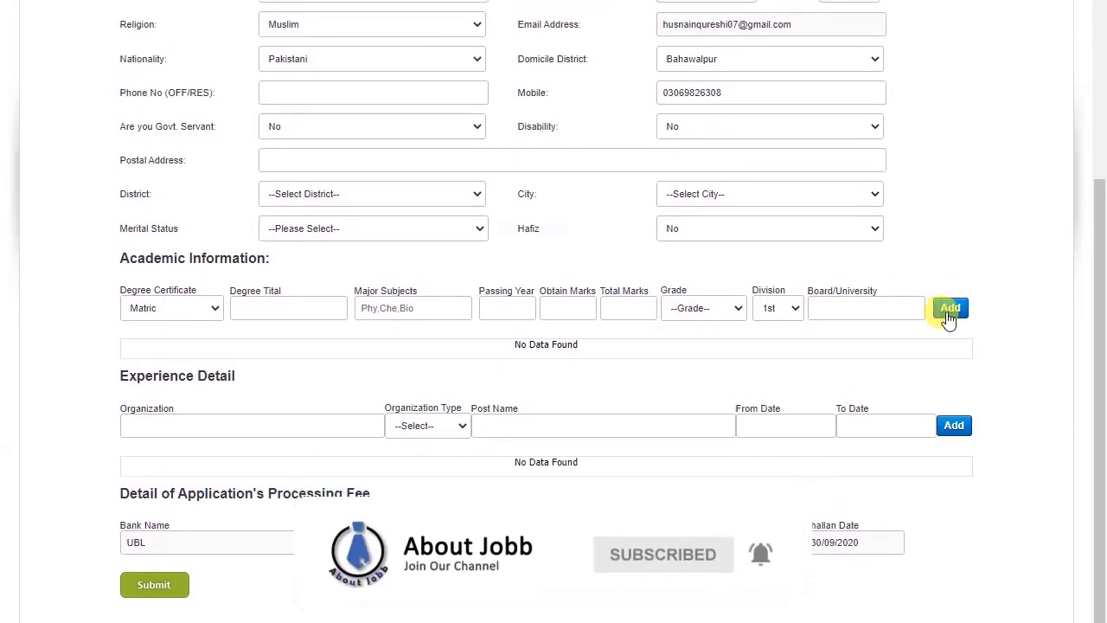
Look over the Experience Detail fields, including the available organization types and the option to add an entry.
scroll(366, 316, "down", 1)
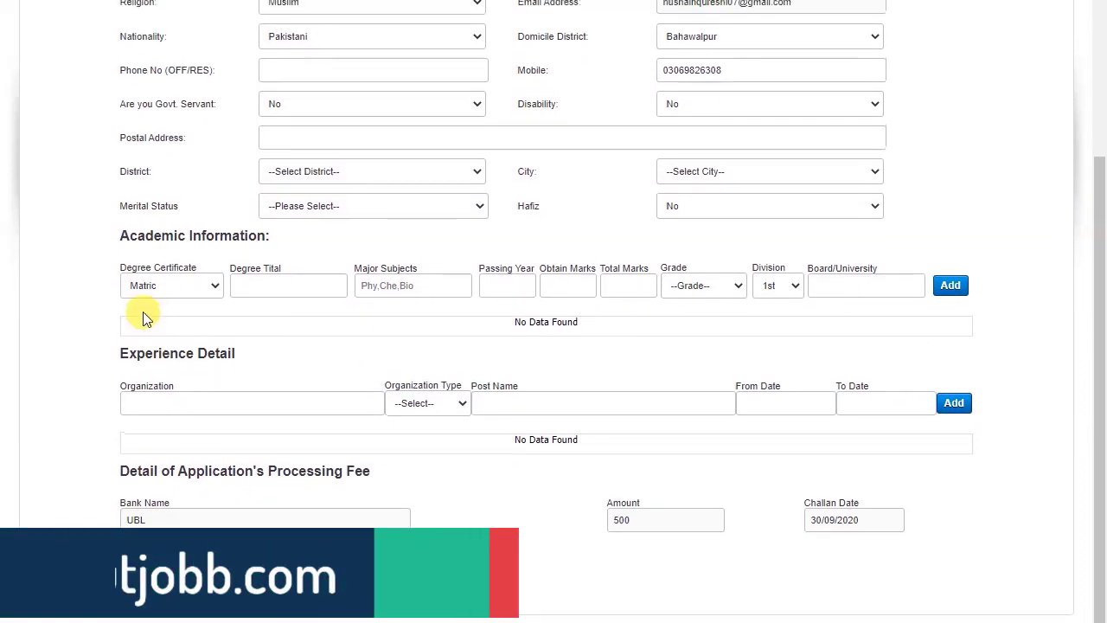
scroll(143, 317, "up", 1)
scroll(127, 314, "down", 1)
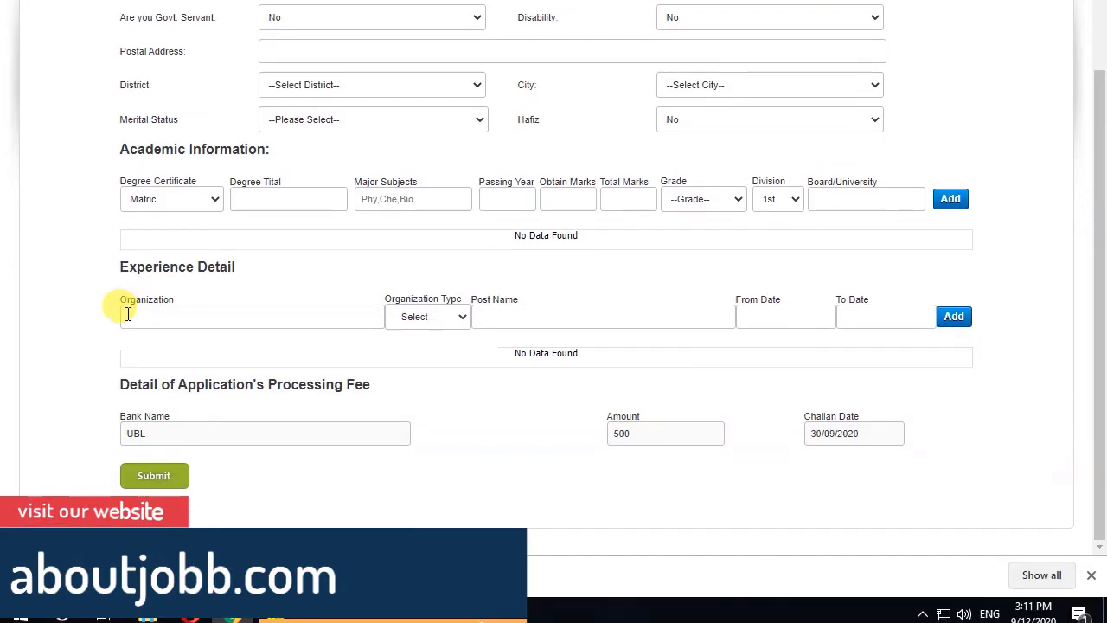
scroll(208, 316, "up", 1)
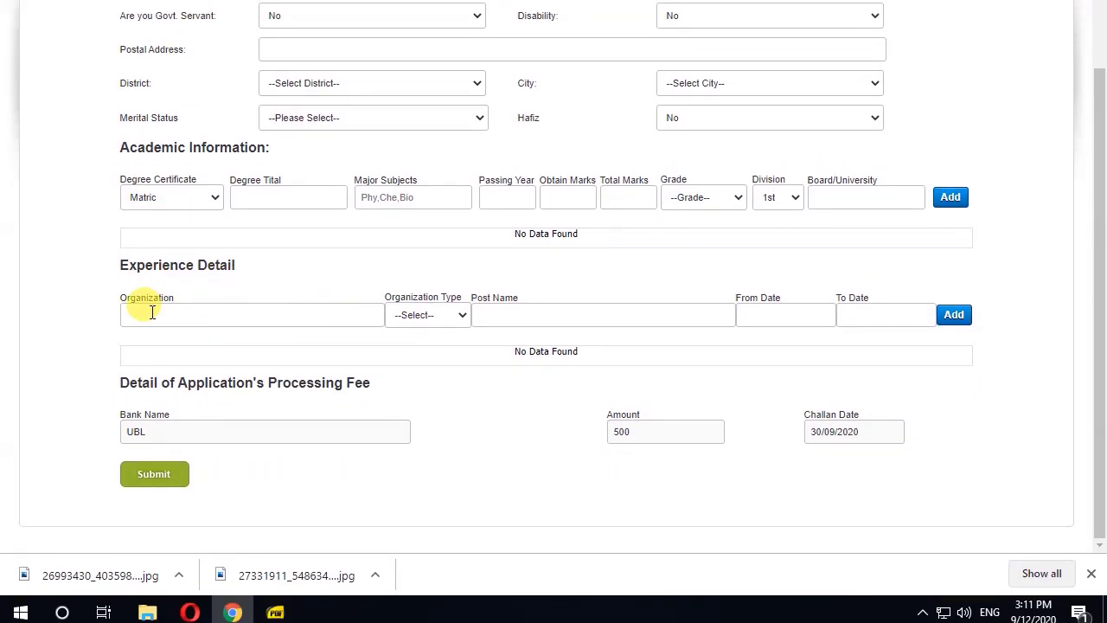
left_click(431, 315)
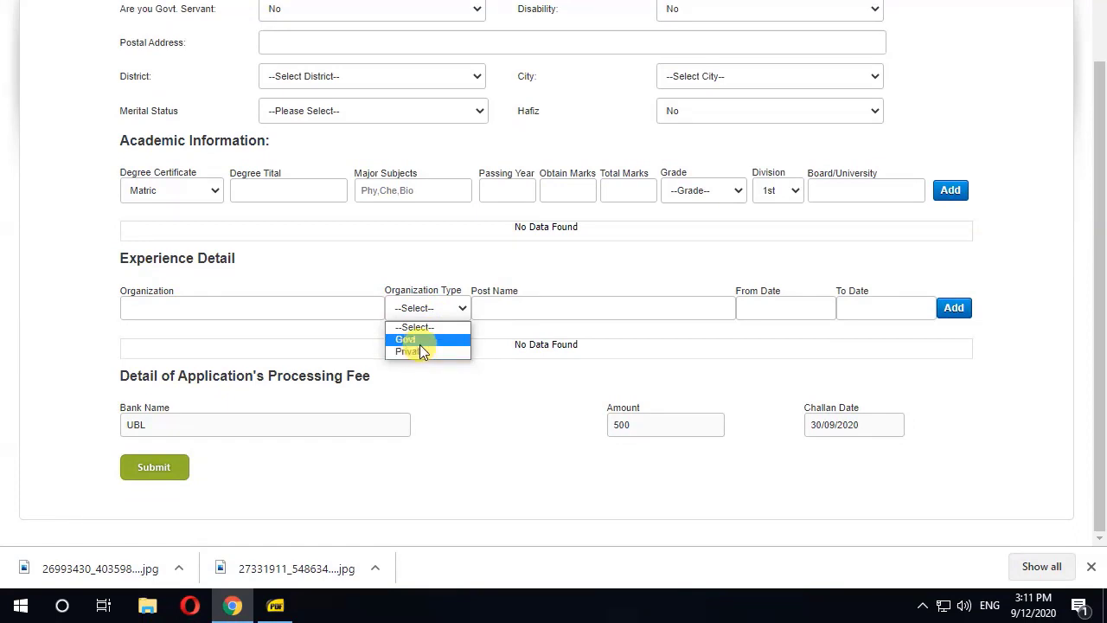
left_click(579, 262)
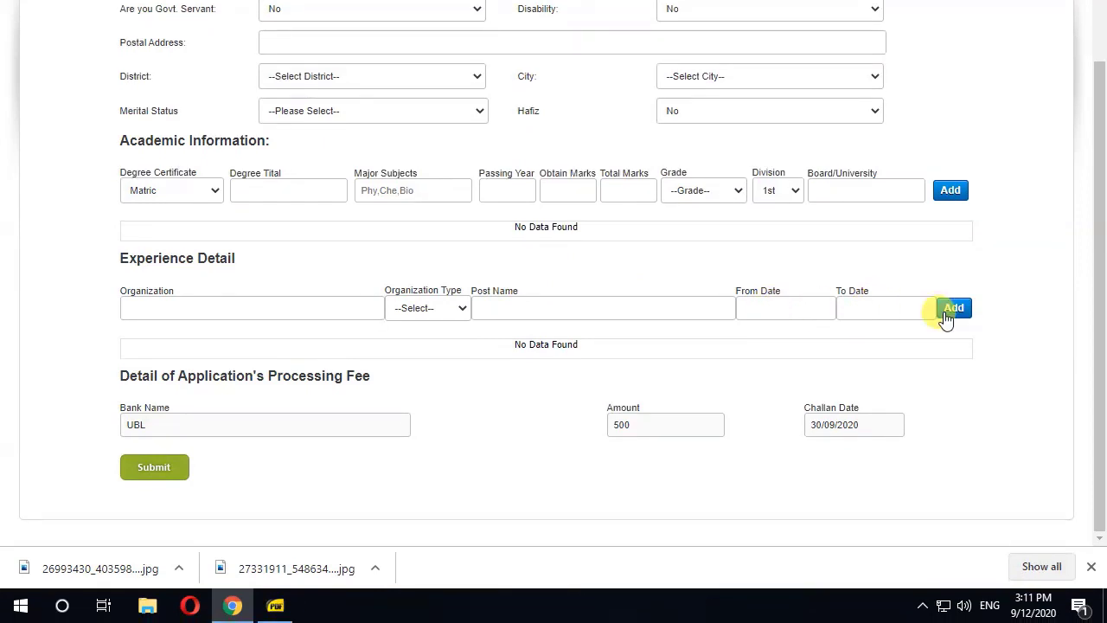
left_click(961, 319)
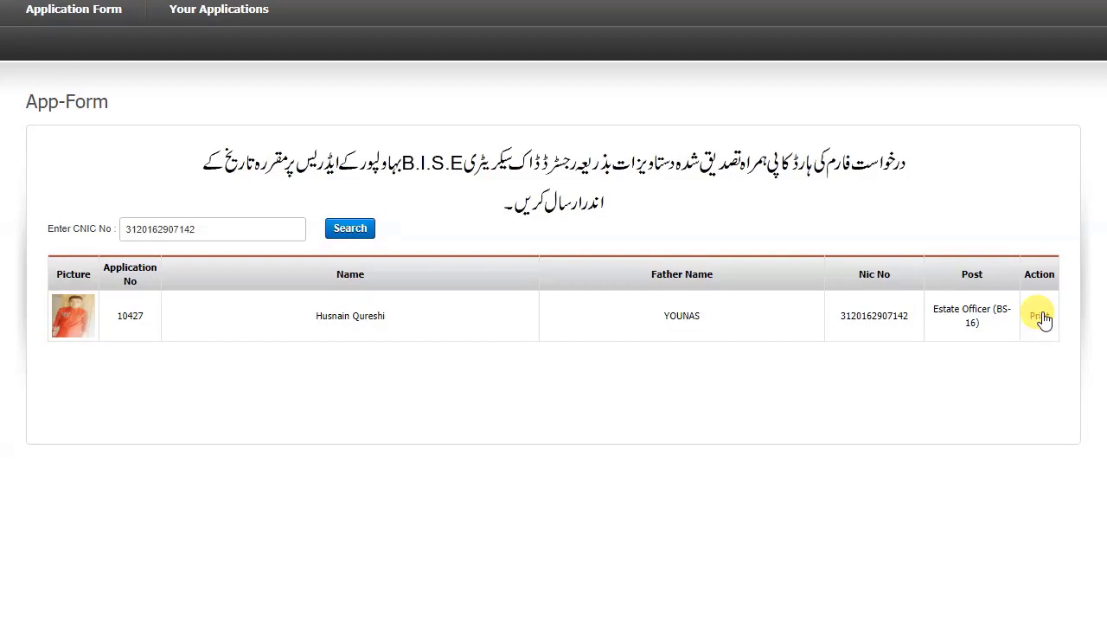
Open the printable version of the Estate Officer (BS-16) application and review its form details, undertaking and UBL challan copies.
left_click(1040, 316)
scroll(649, 260, "down", 5)
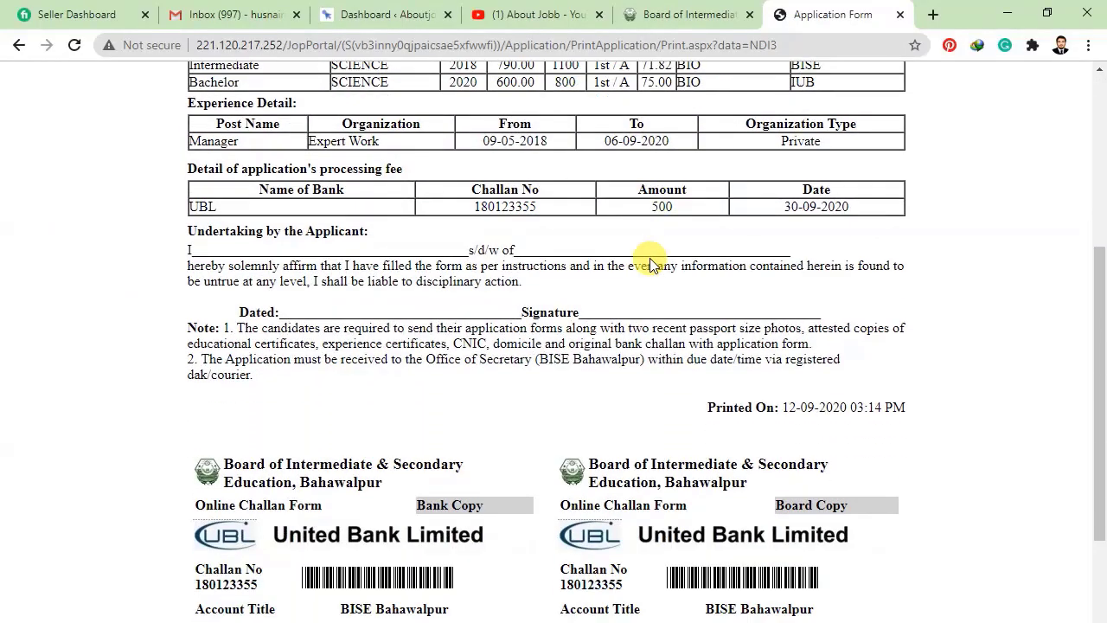
scroll(650, 264, "down", 4)
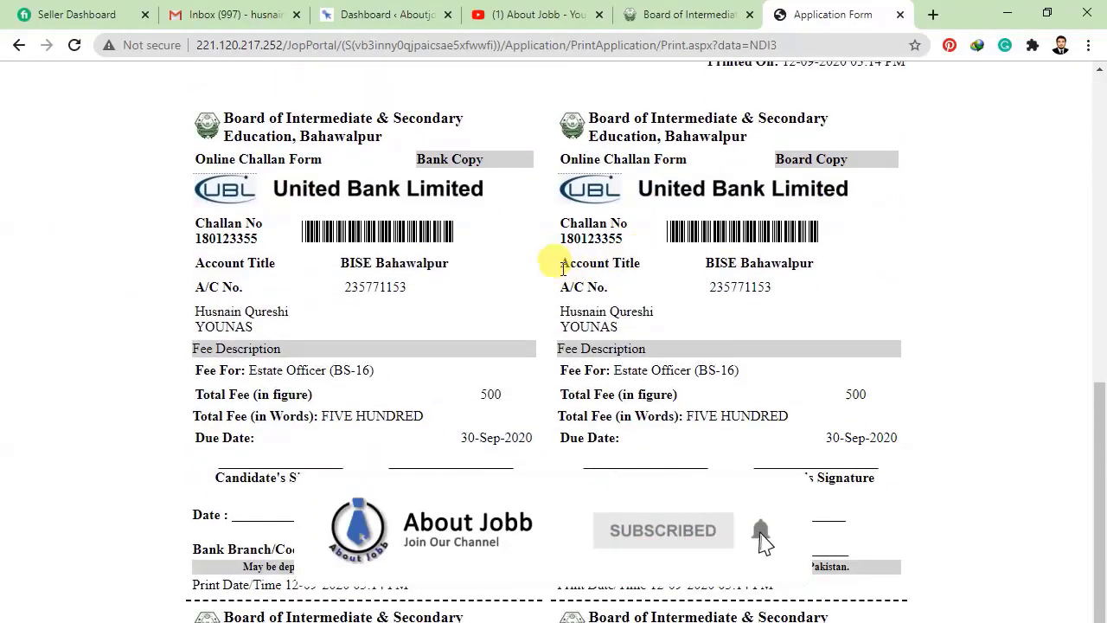
scroll(562, 268, "down", 1)
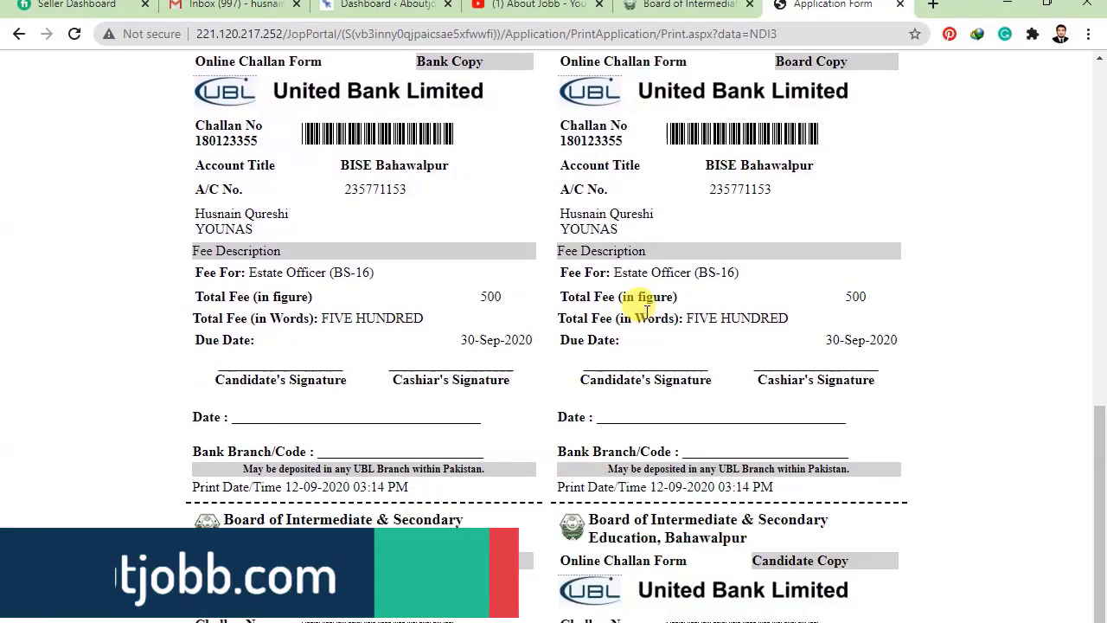
scroll(647, 311, "down", 3)
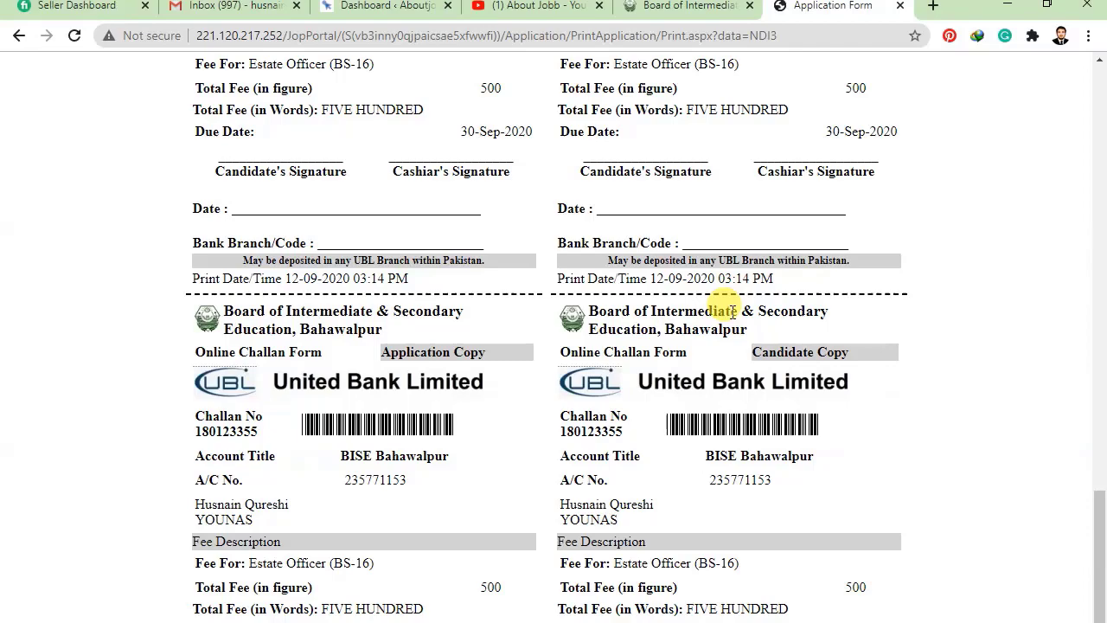
scroll(733, 311, "up", 20)
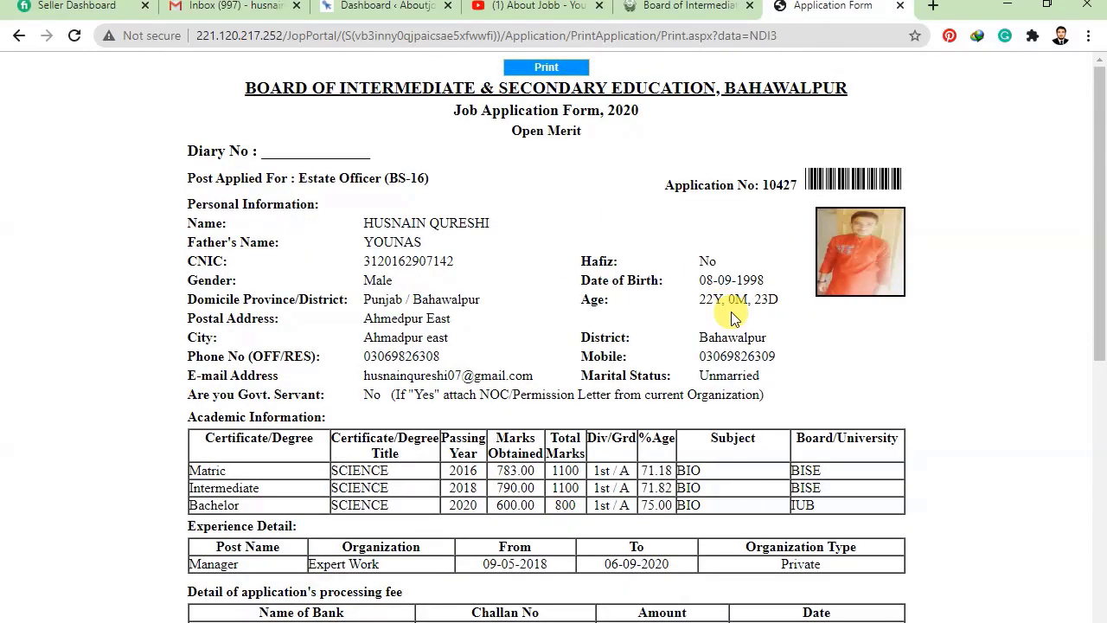